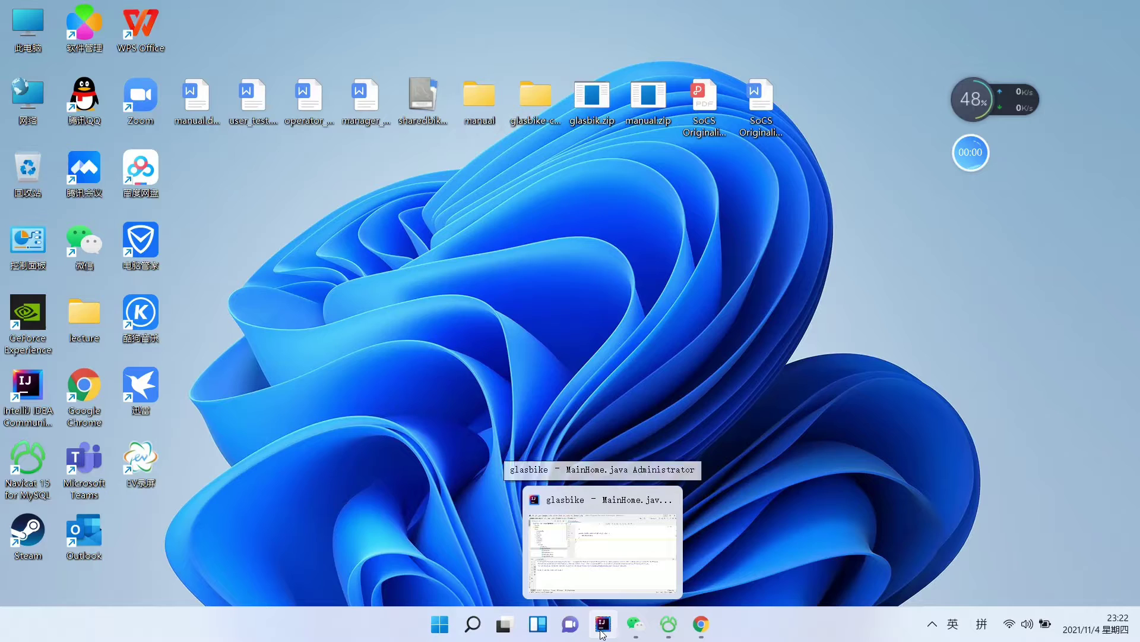
Launch GlasBike from IntelliJ and enter the user's e-mail address in the Register form
click(604, 632)
click(26, 365)
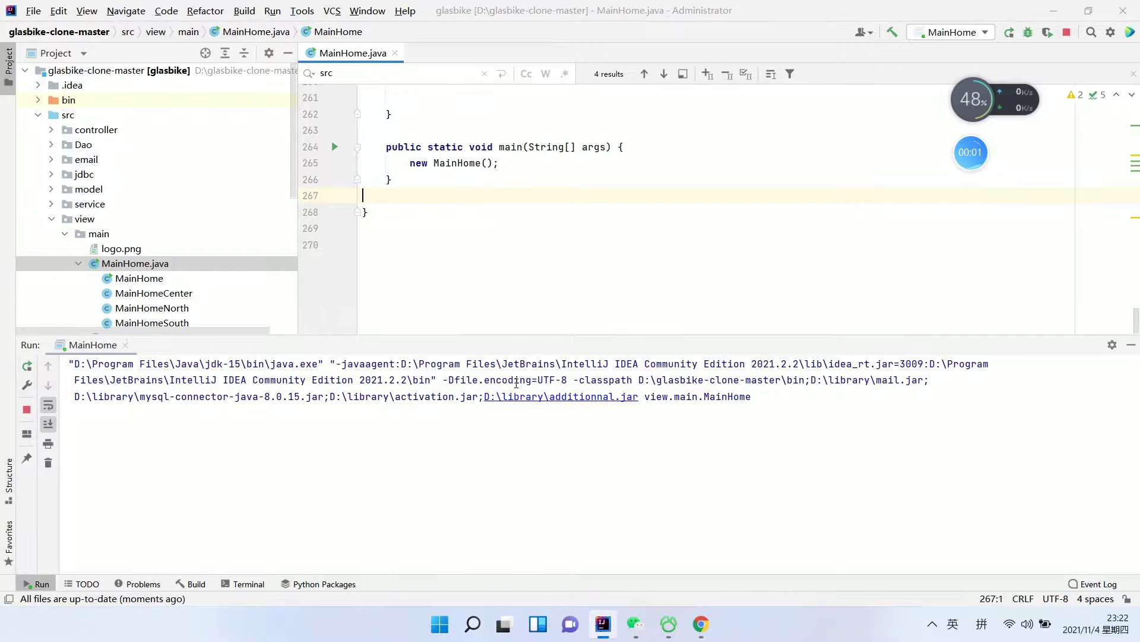
click(497, 421)
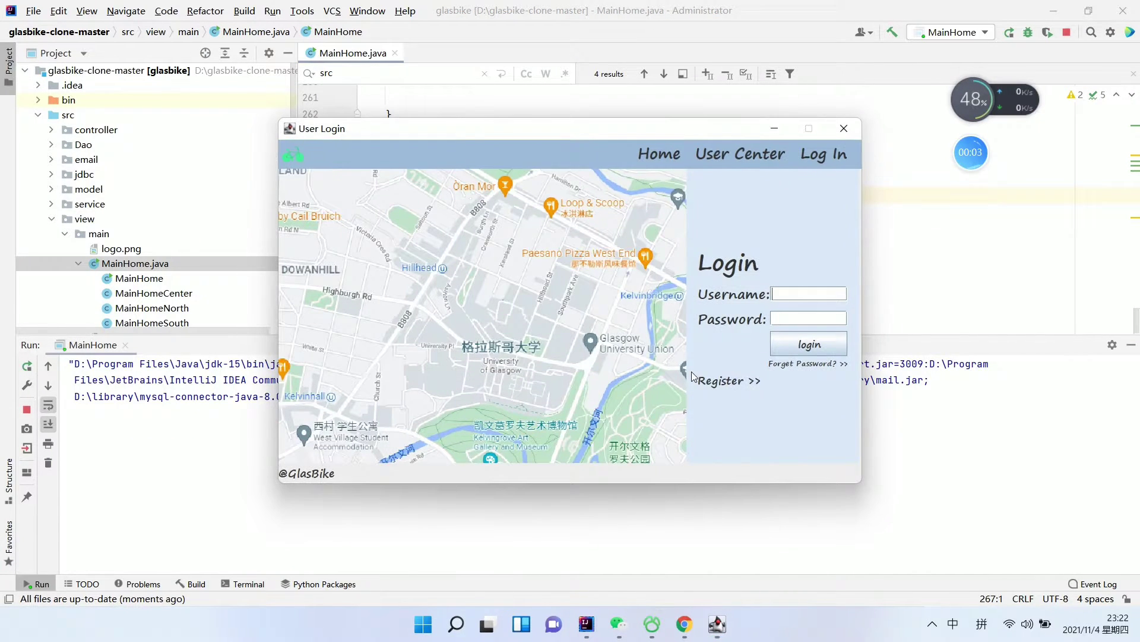
click(732, 383)
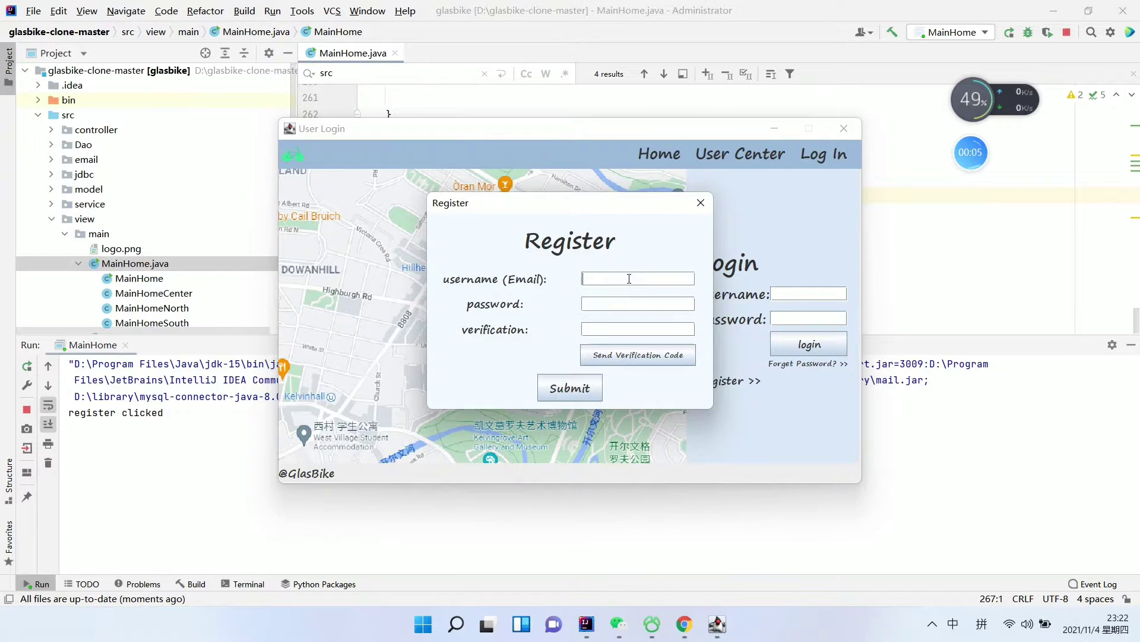
Send a verification code and copy it from the QQ Mail message
click(654, 359)
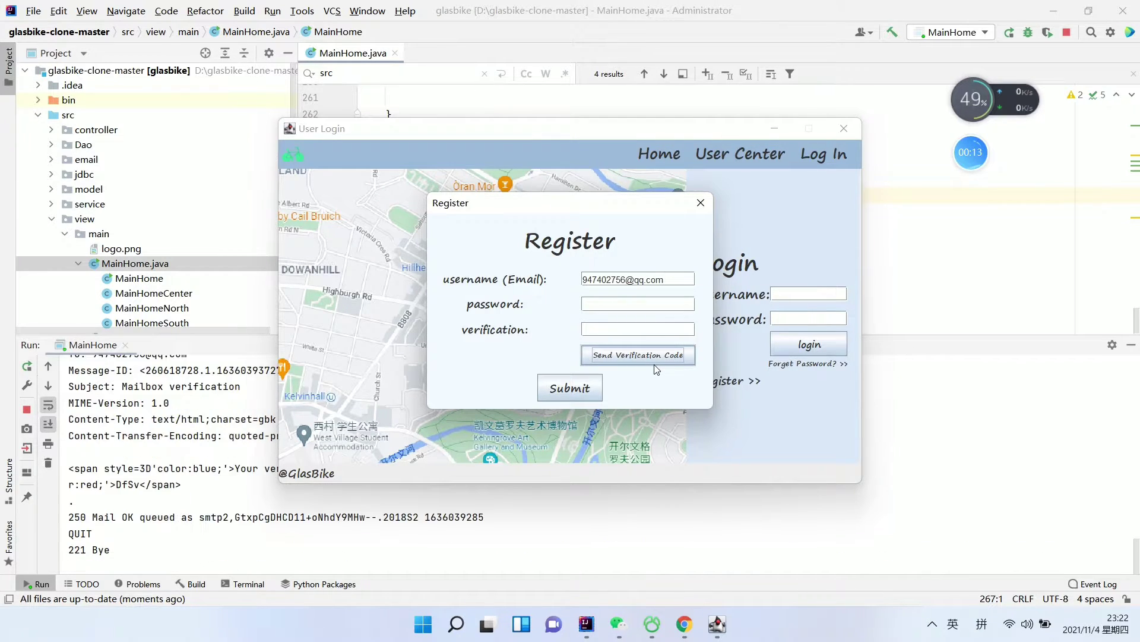
click(685, 624)
click(239, 254)
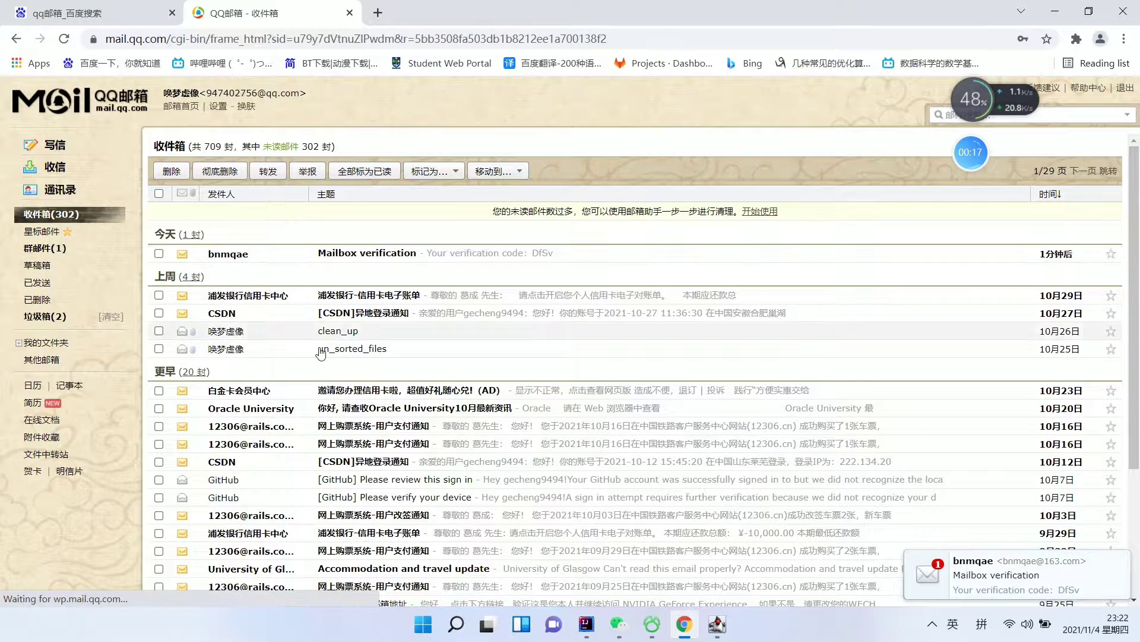
drag(281, 254, 308, 255)
right_click(309, 255)
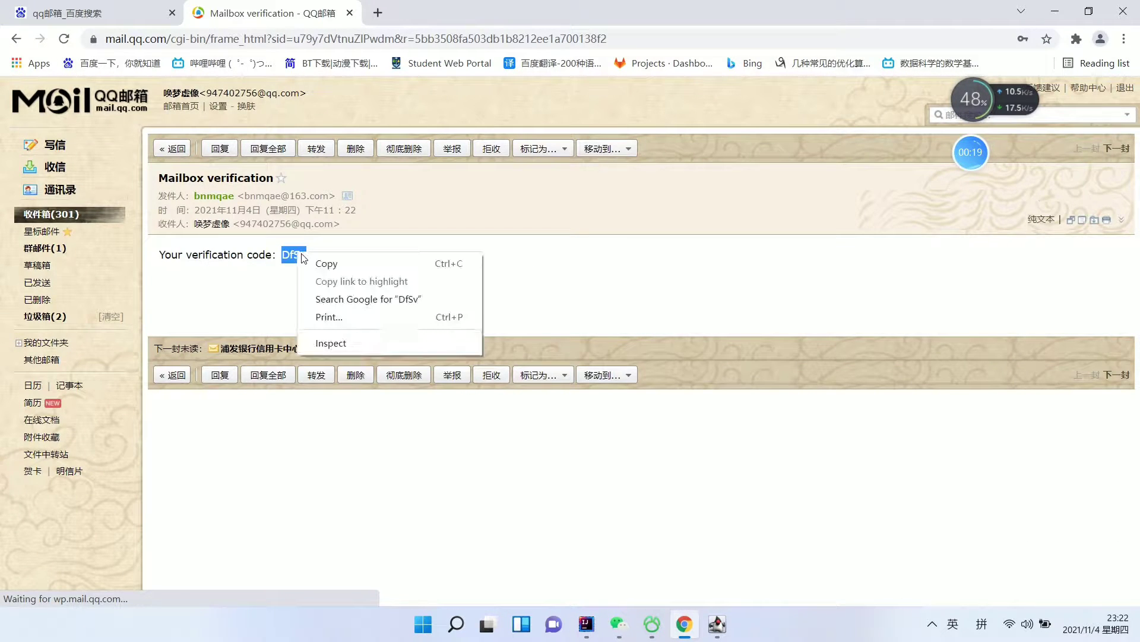
click(323, 263)
click(1055, 11)
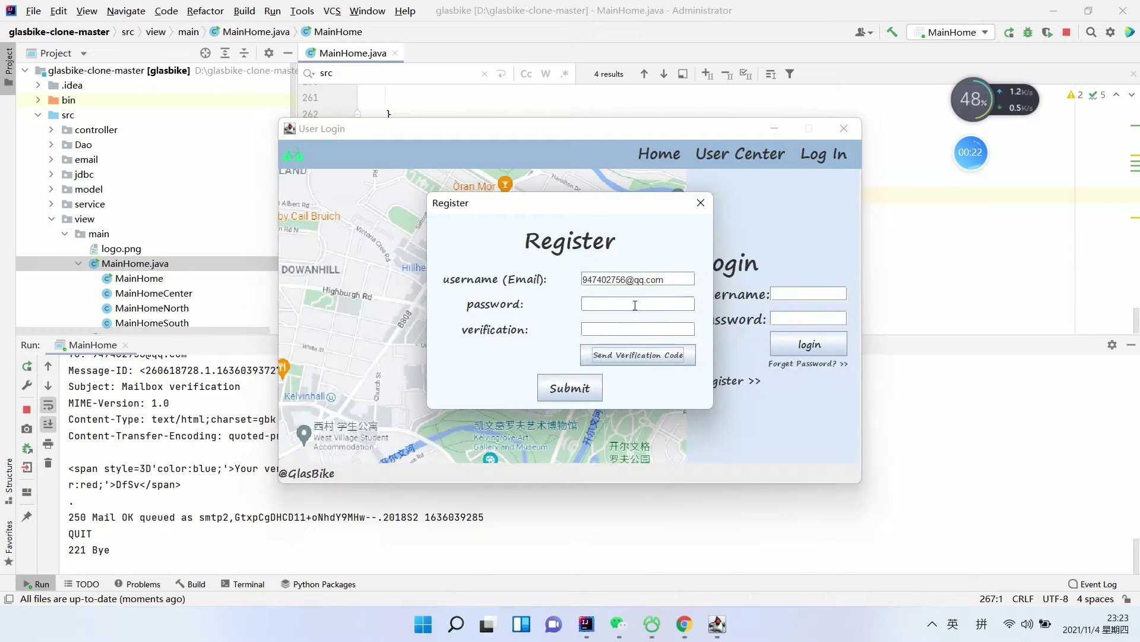
Submit the registration with the emailed verification code and a password, then close the Register form
click(607, 330)
click(590, 393)
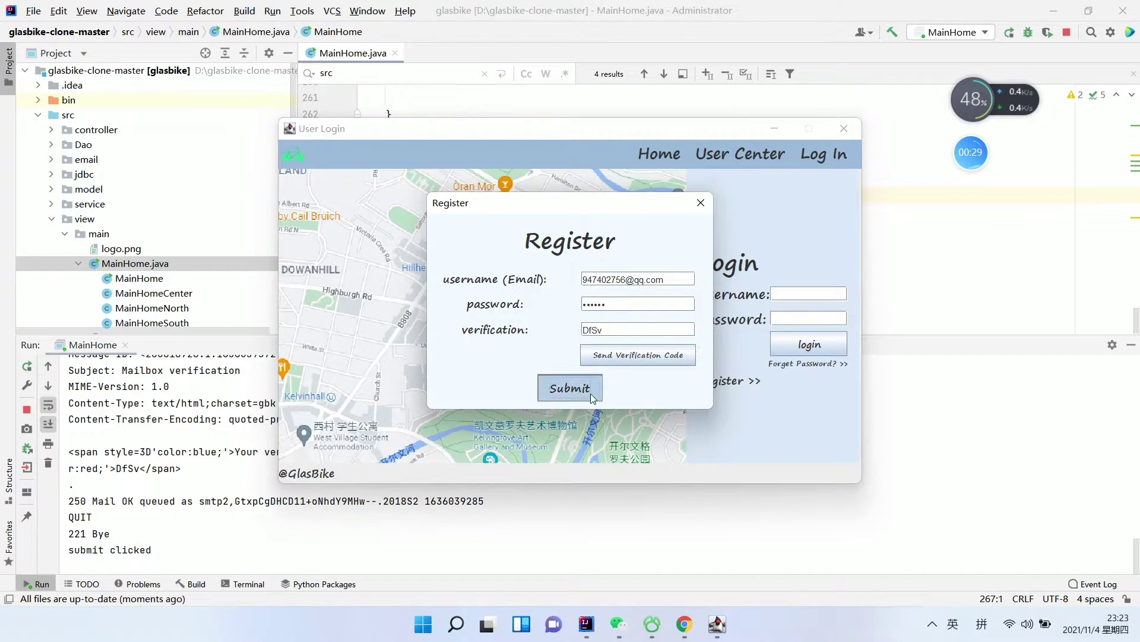
click(575, 326)
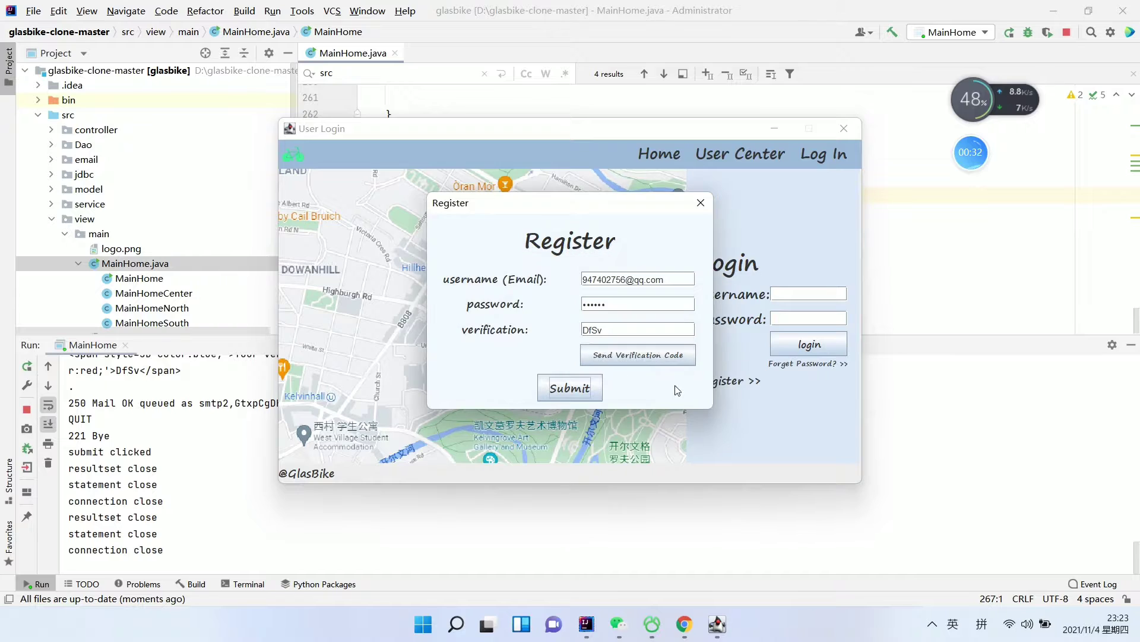
click(700, 202)
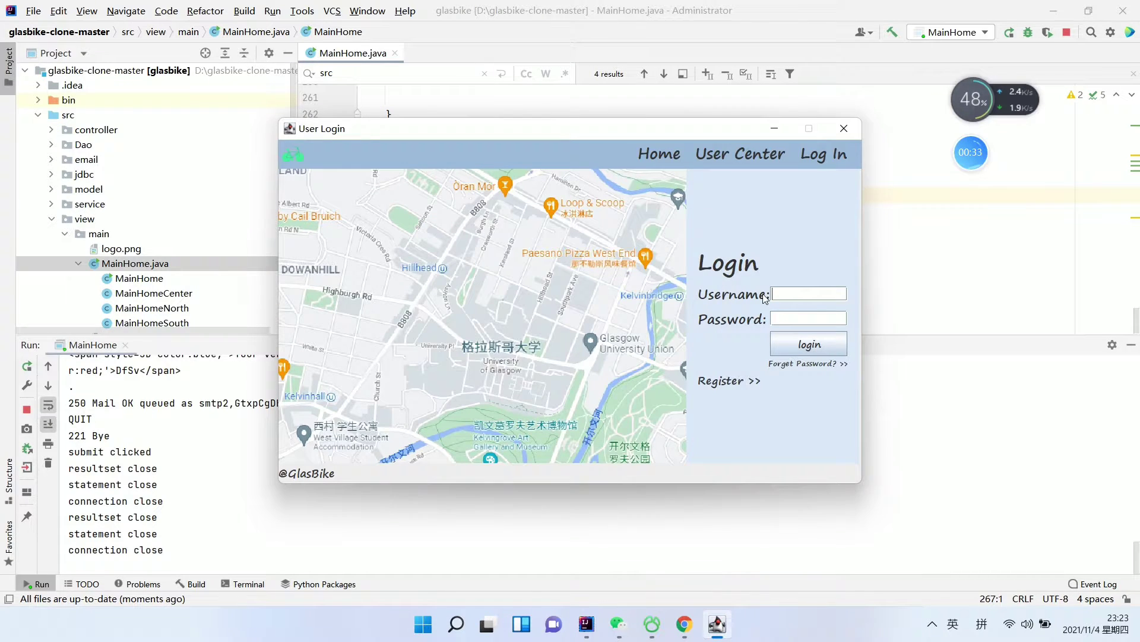
Enter the user's e-mail as the login username, correcting the input-method characters
click(801, 288)
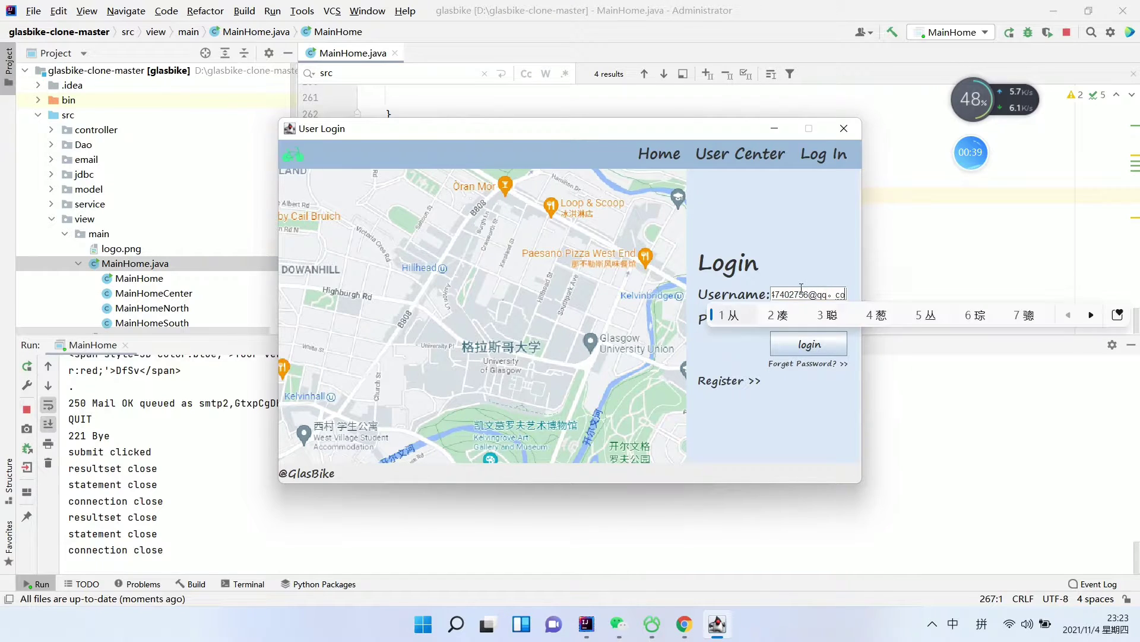
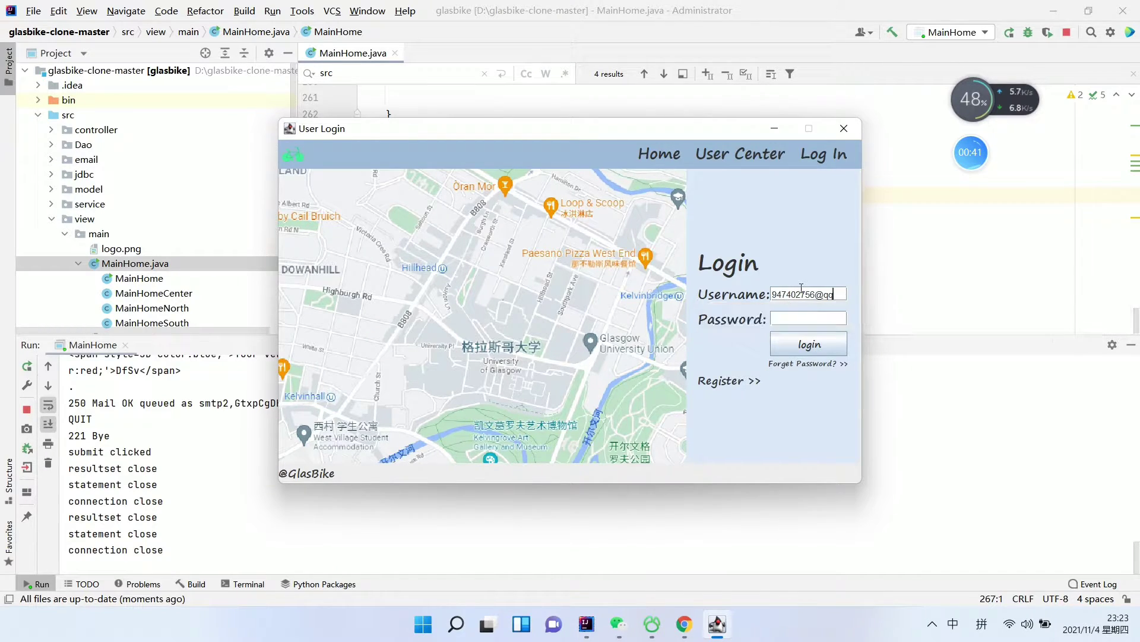
key(shift)
text(.com)
click(801, 313)
Log in with the account password and try renting bike 2, refused for insufficient balance
click(818, 343)
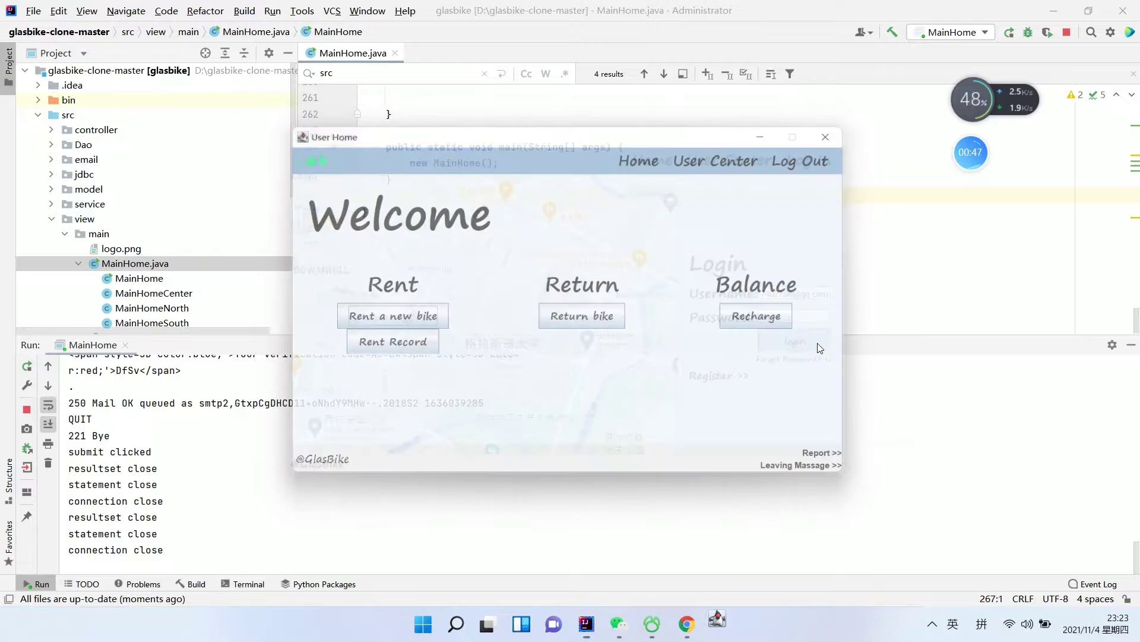
click(393, 319)
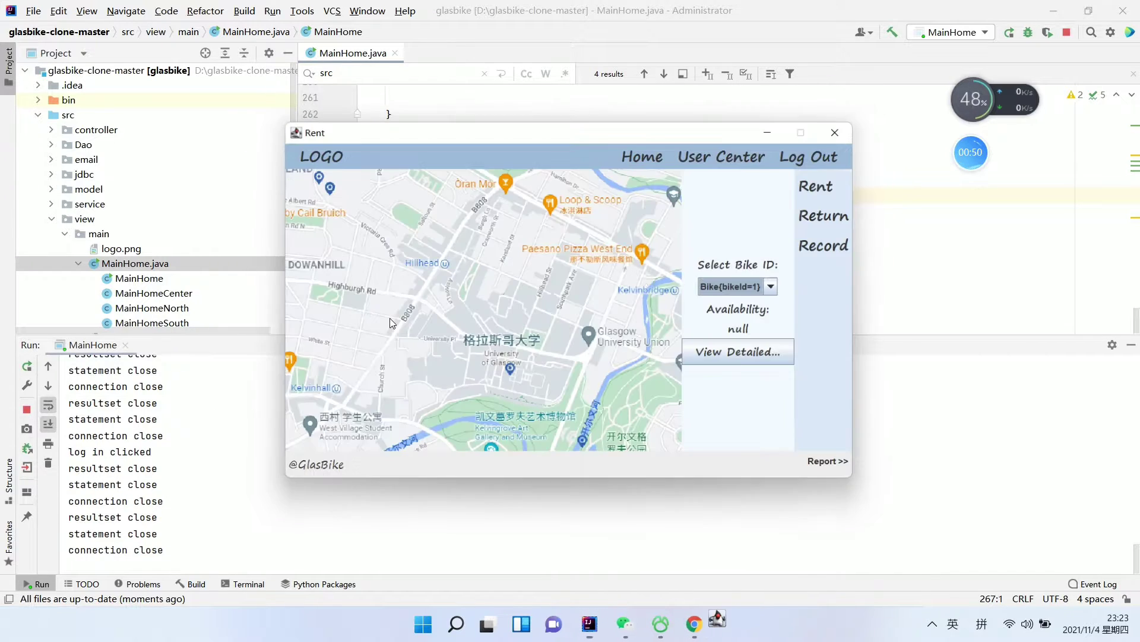
click(778, 287)
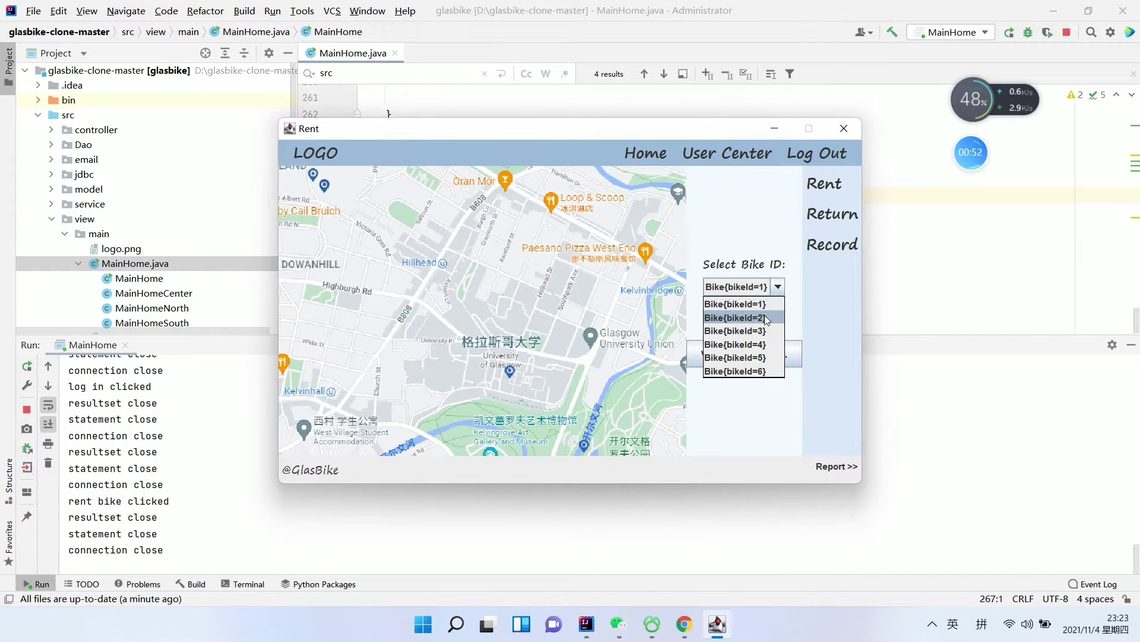
click(765, 317)
click(779, 287)
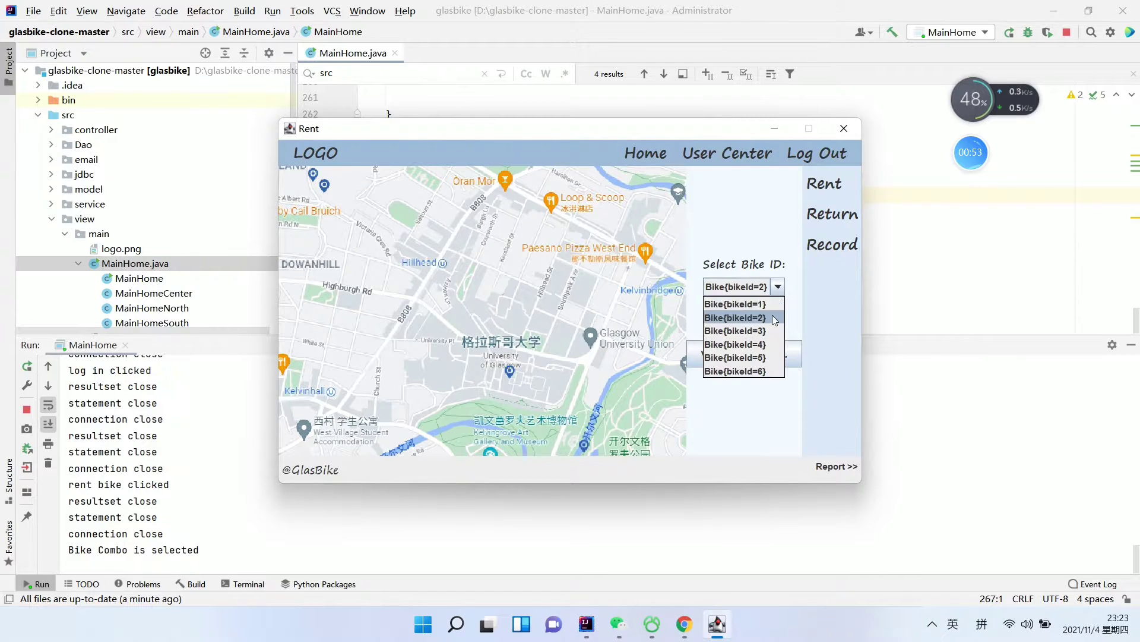
click(772, 319)
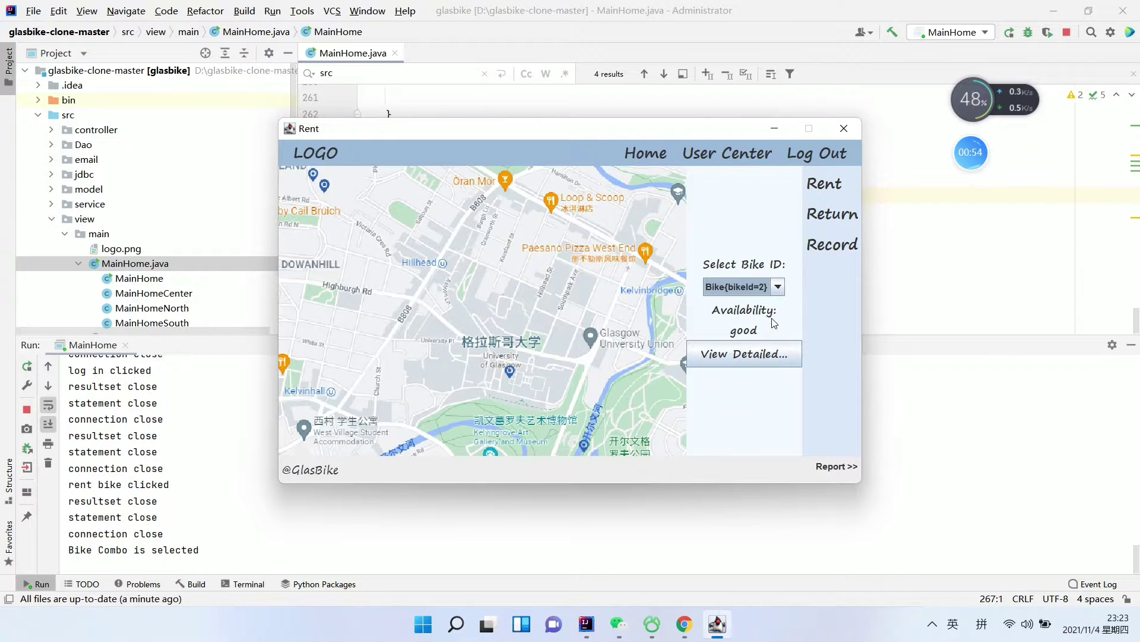
click(754, 357)
click(752, 359)
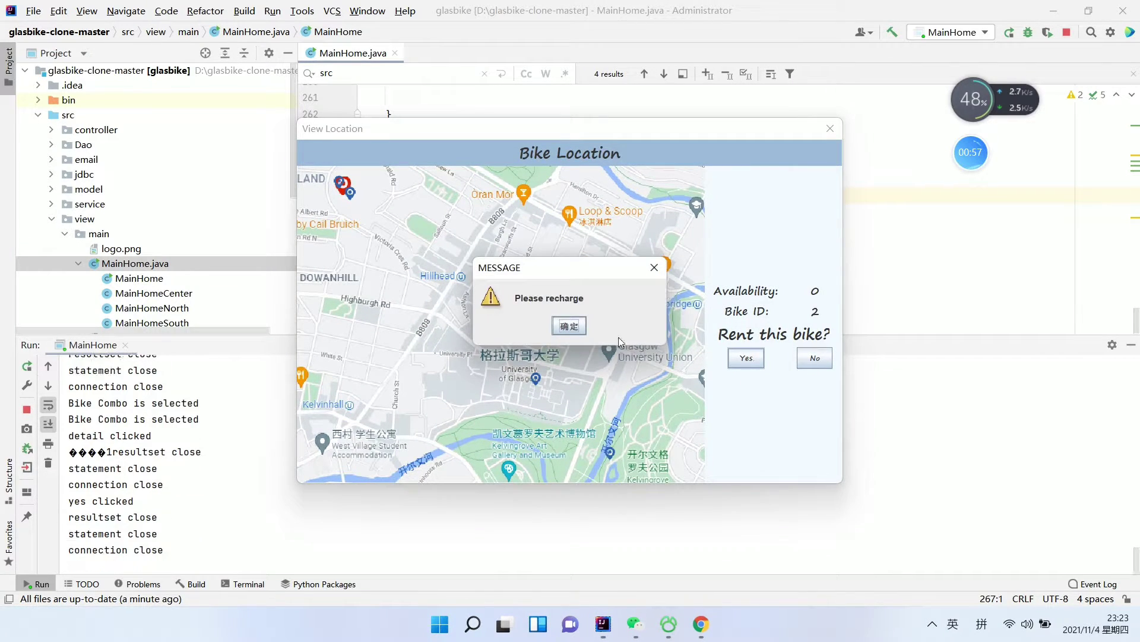
click(572, 327)
Decline the rental, recharge the account with 50, and confirm the balance reads 50.0
click(815, 358)
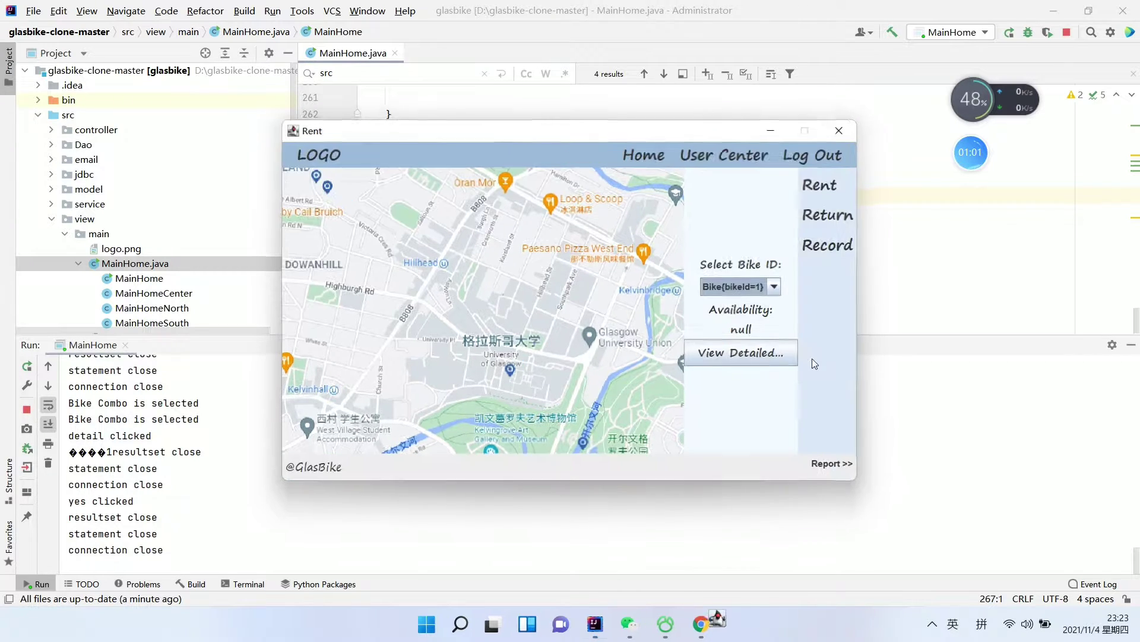
click(730, 153)
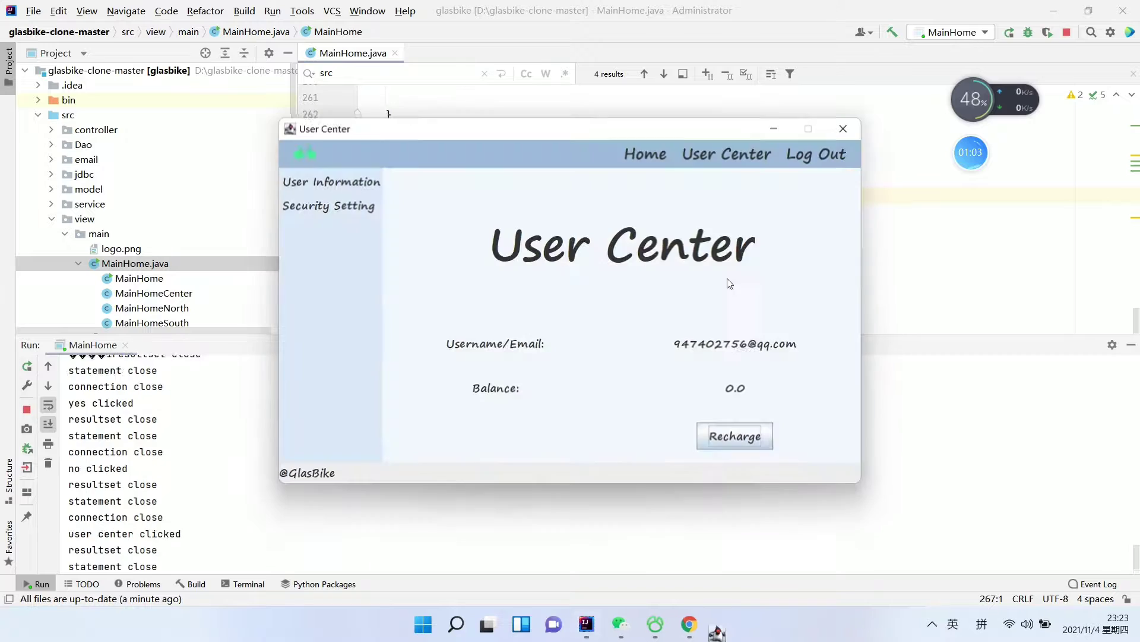
click(736, 440)
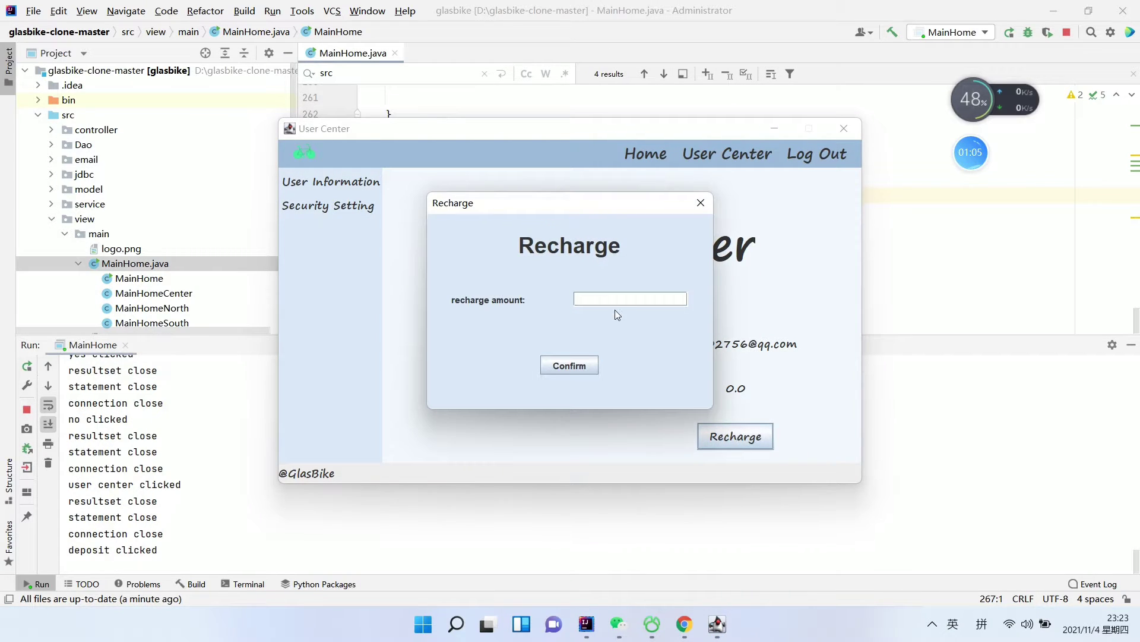
click(572, 368)
click(575, 330)
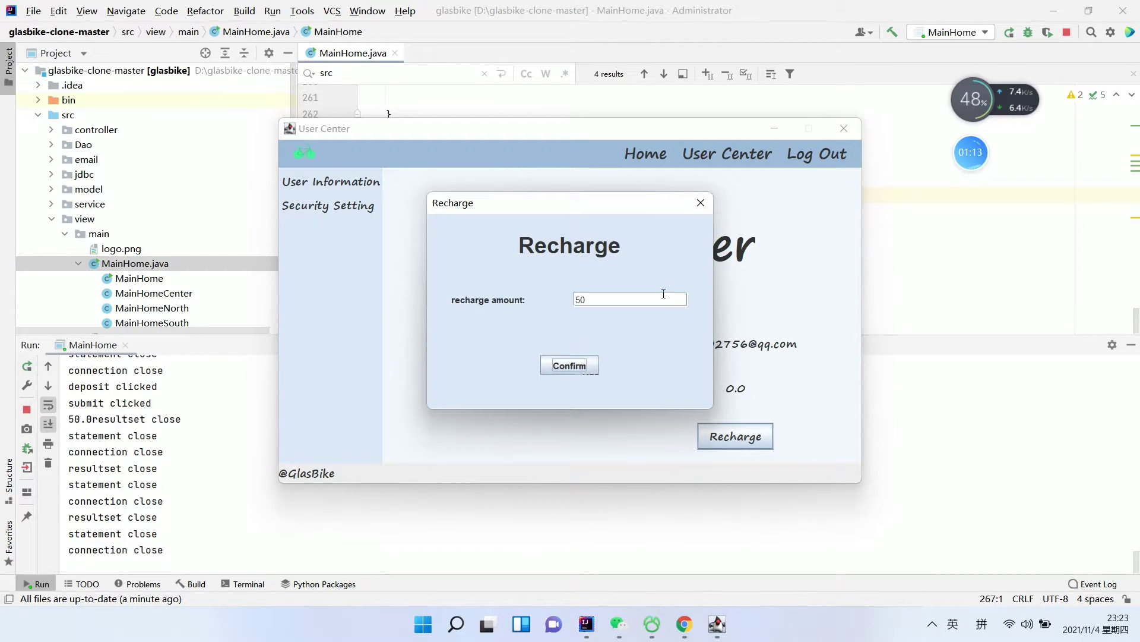
click(699, 204)
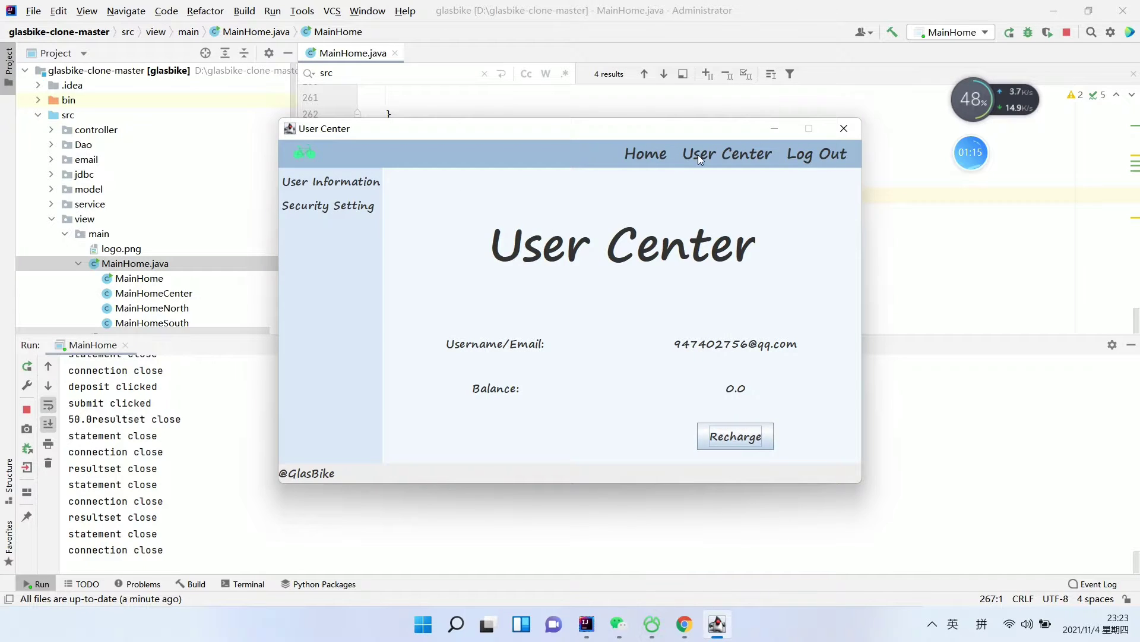
click(644, 154)
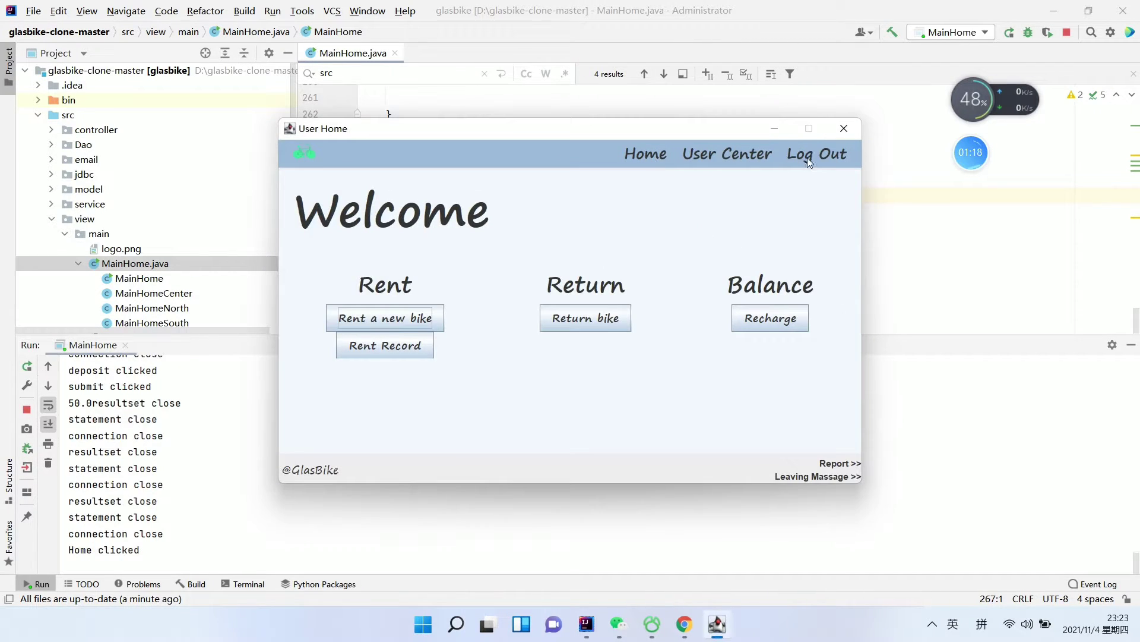
click(723, 156)
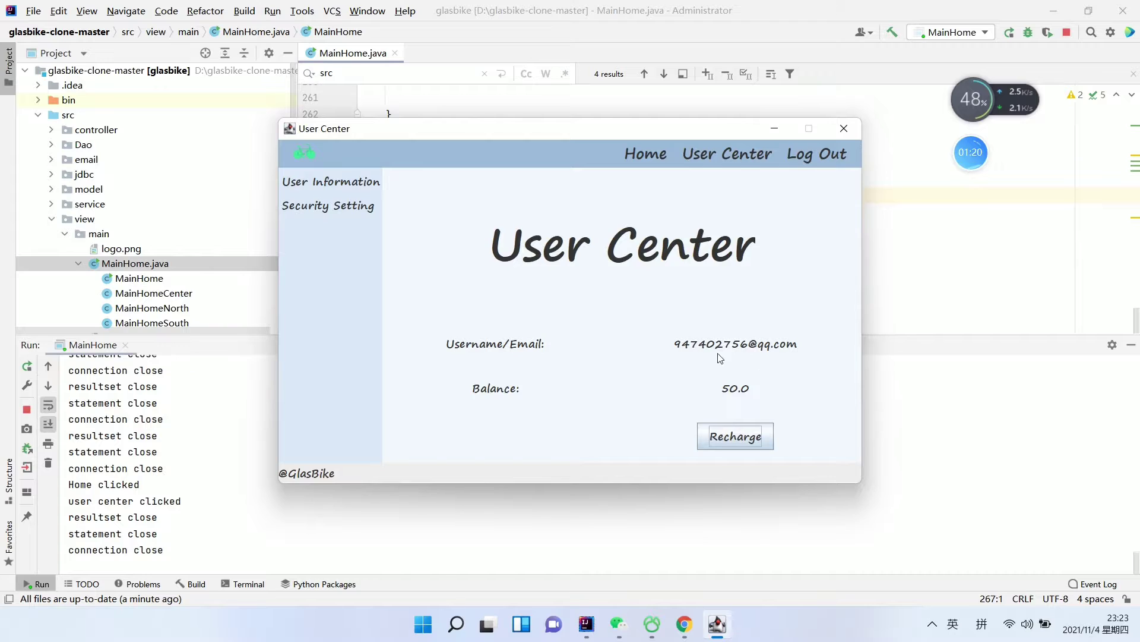
Rent bike 1 from the Rent page
click(653, 156)
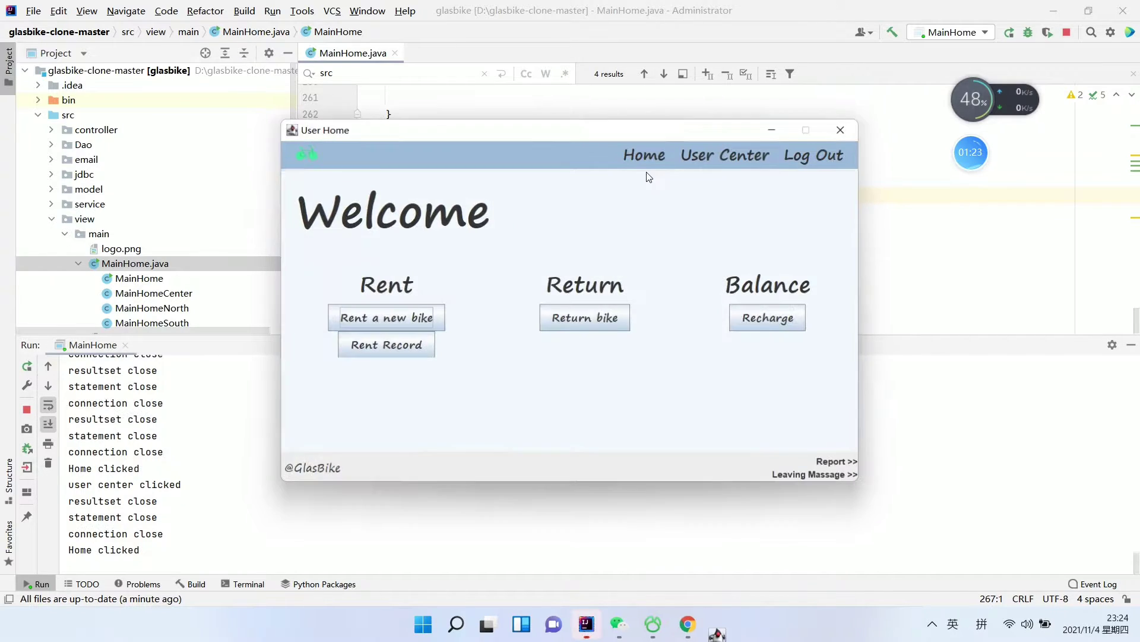
click(387, 317)
click(755, 354)
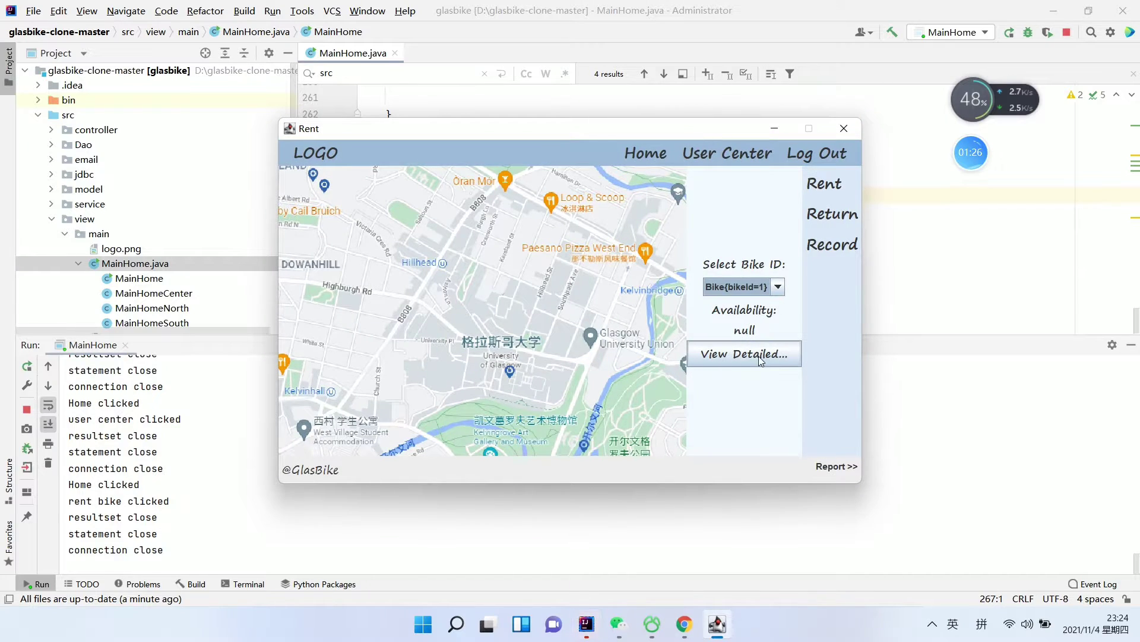
click(747, 358)
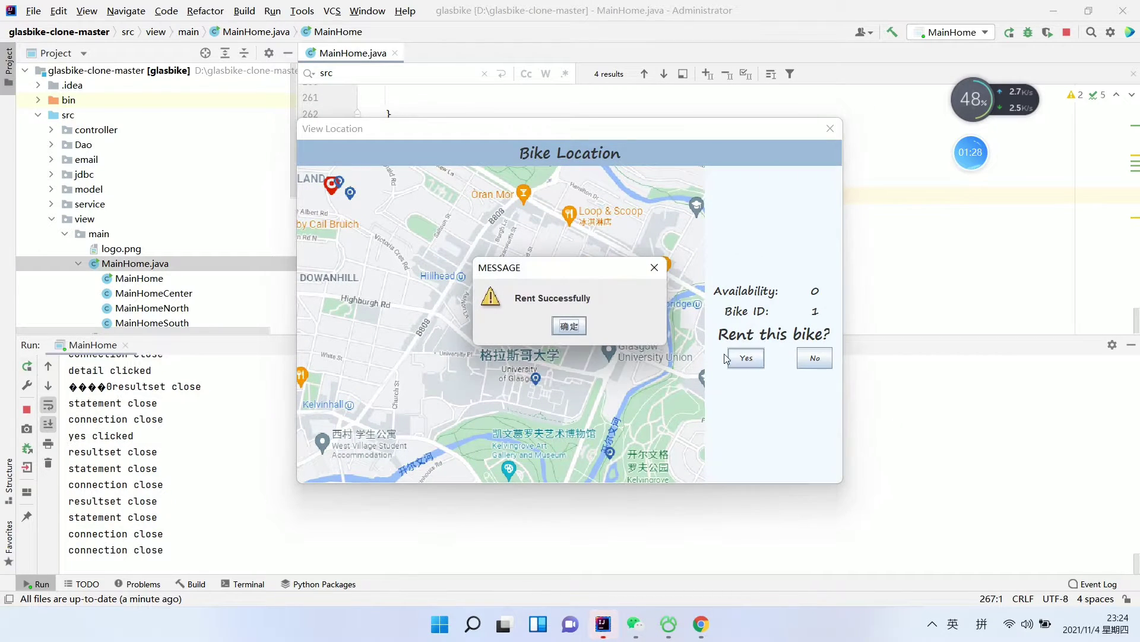
click(569, 327)
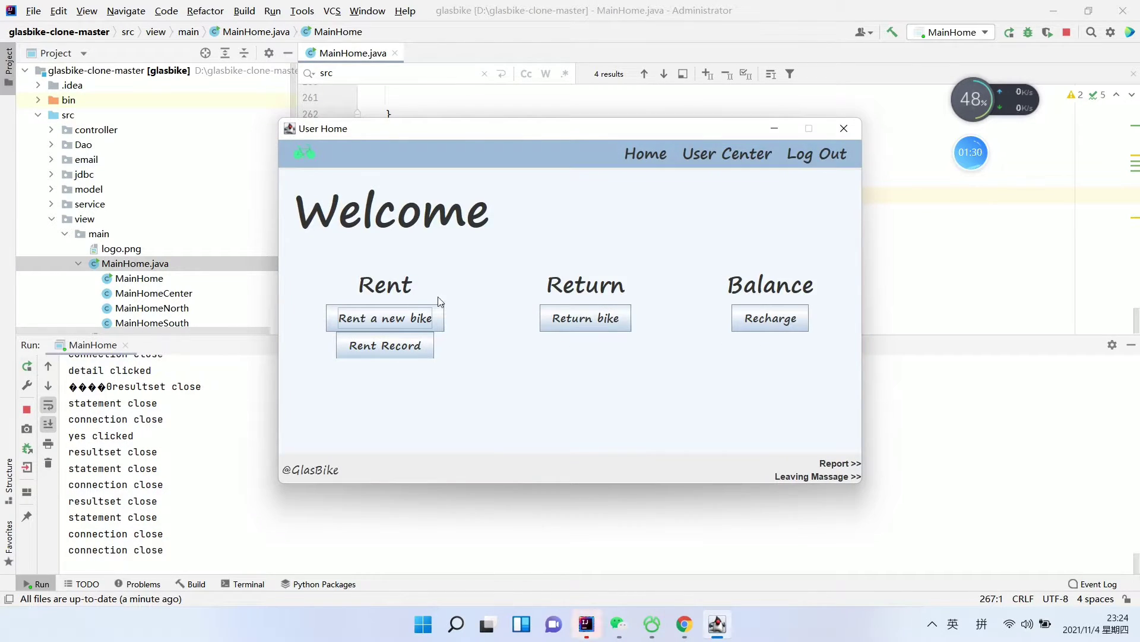
Return bike 1, paying a 1.0 pound fare
click(611, 326)
click(742, 341)
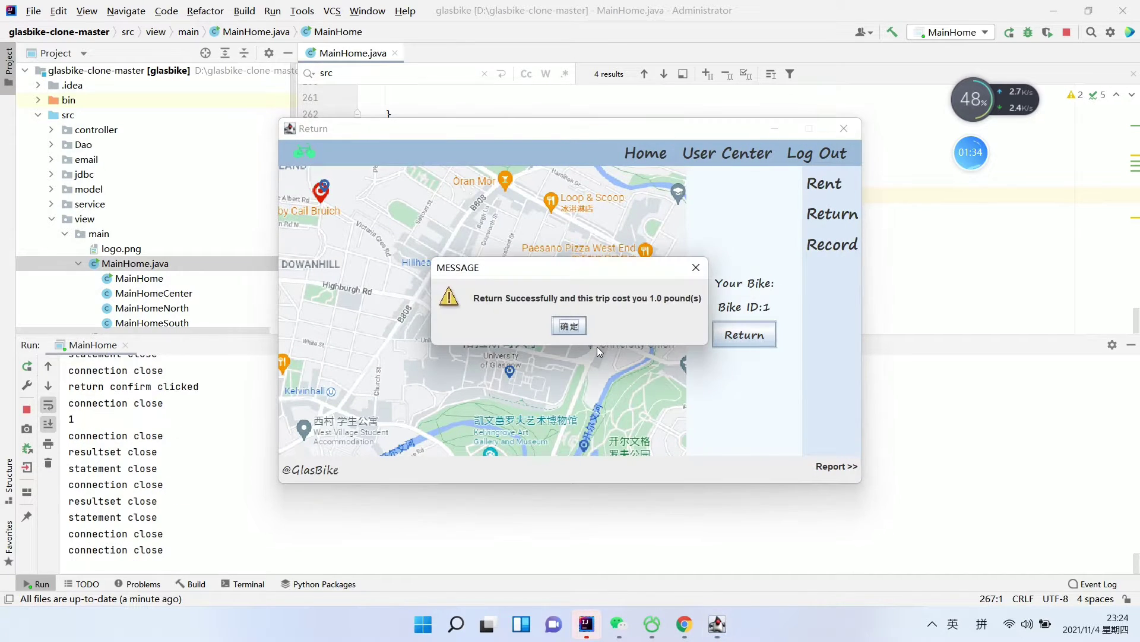
click(570, 326)
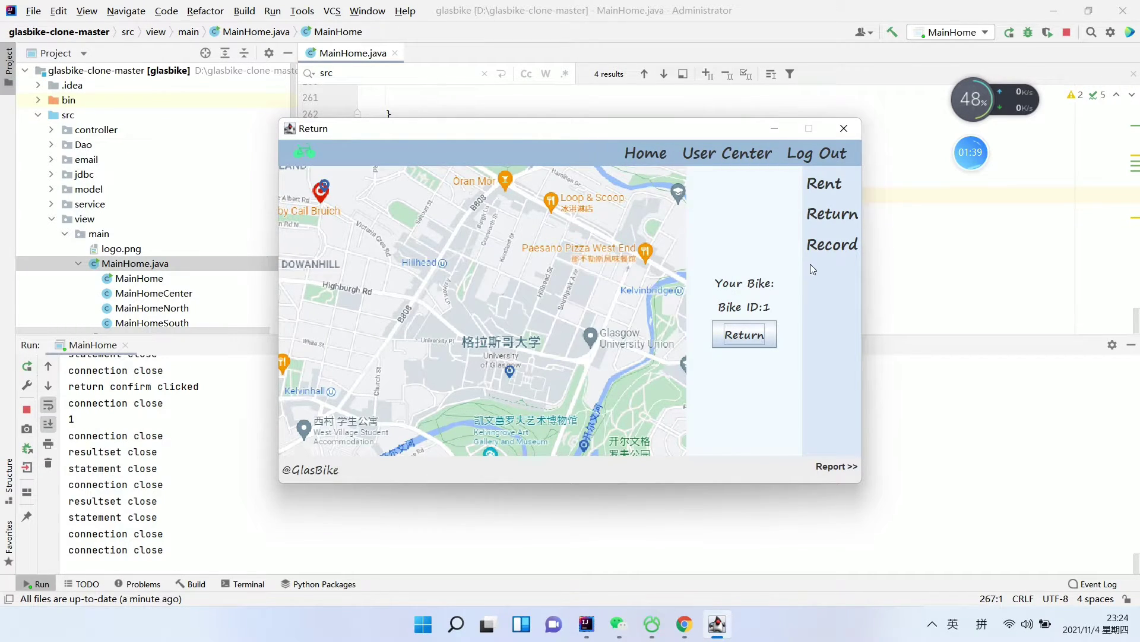
View the Rent Record table showing bike 1's trip with a 1.0 fee, then go to Rent
click(824, 189)
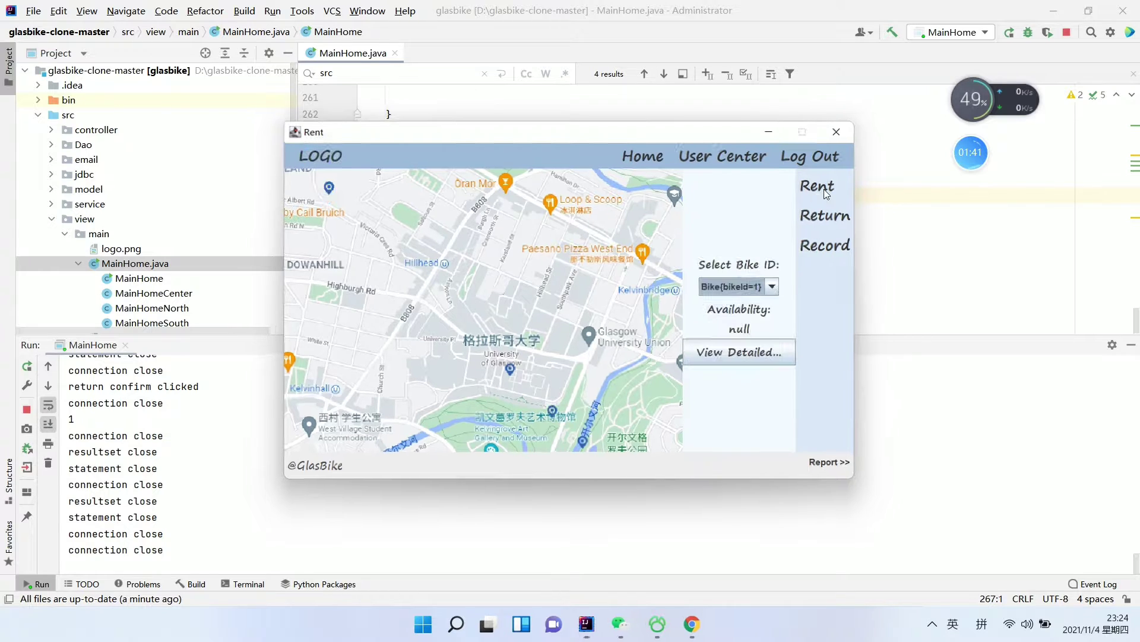
click(832, 214)
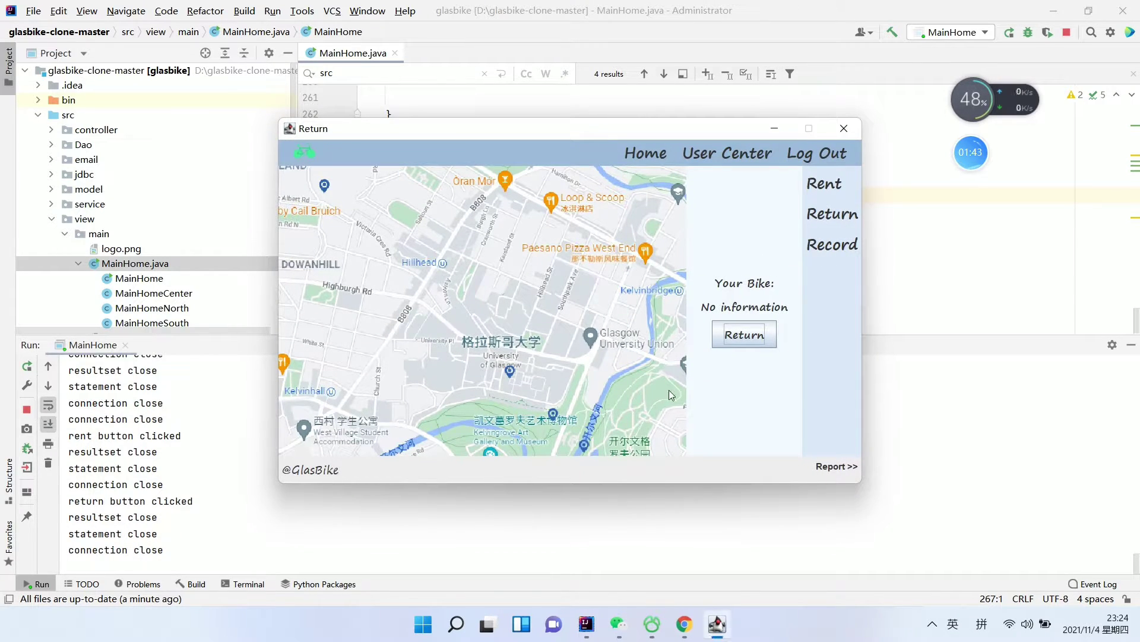
click(832, 249)
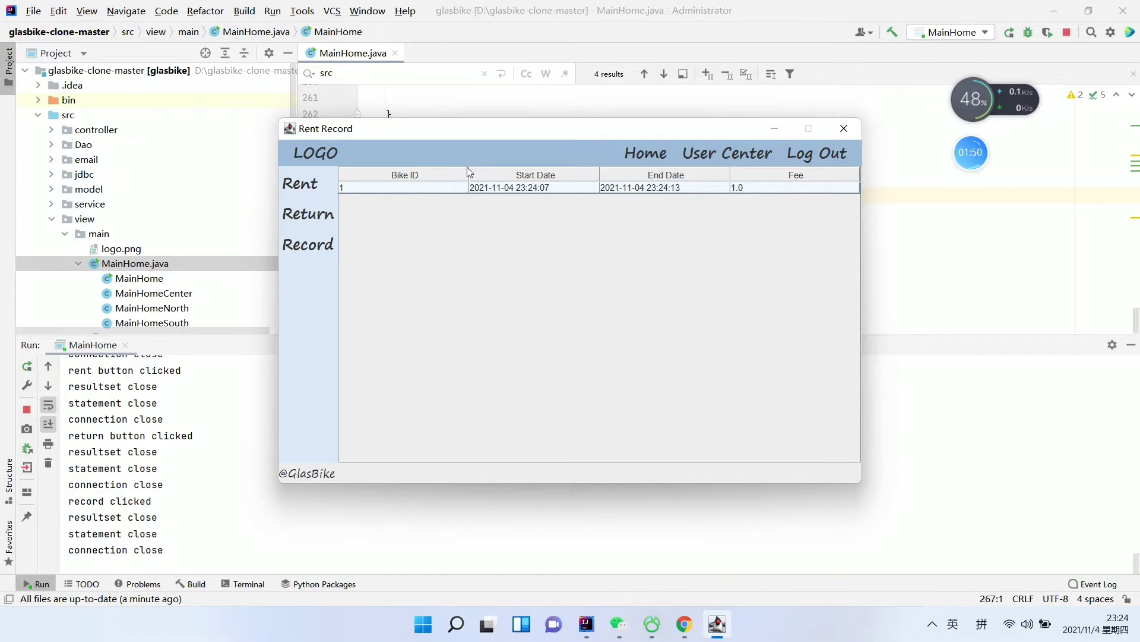
click(311, 188)
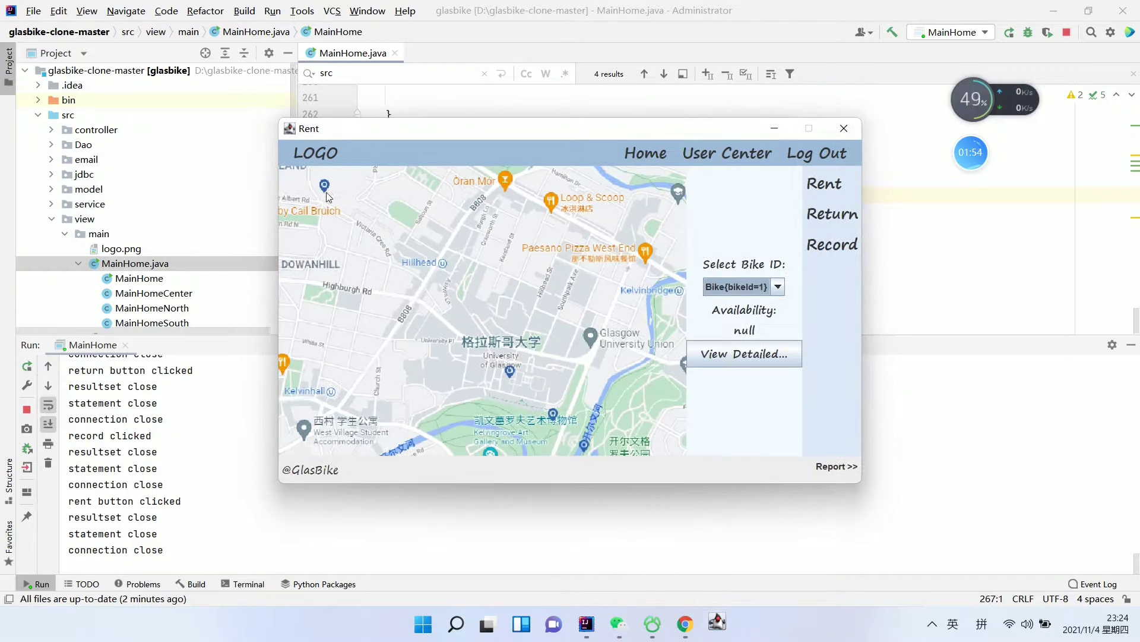
Report bike 1 as defective with Bike ID 1, then switch to the Return page
click(835, 468)
text(1)
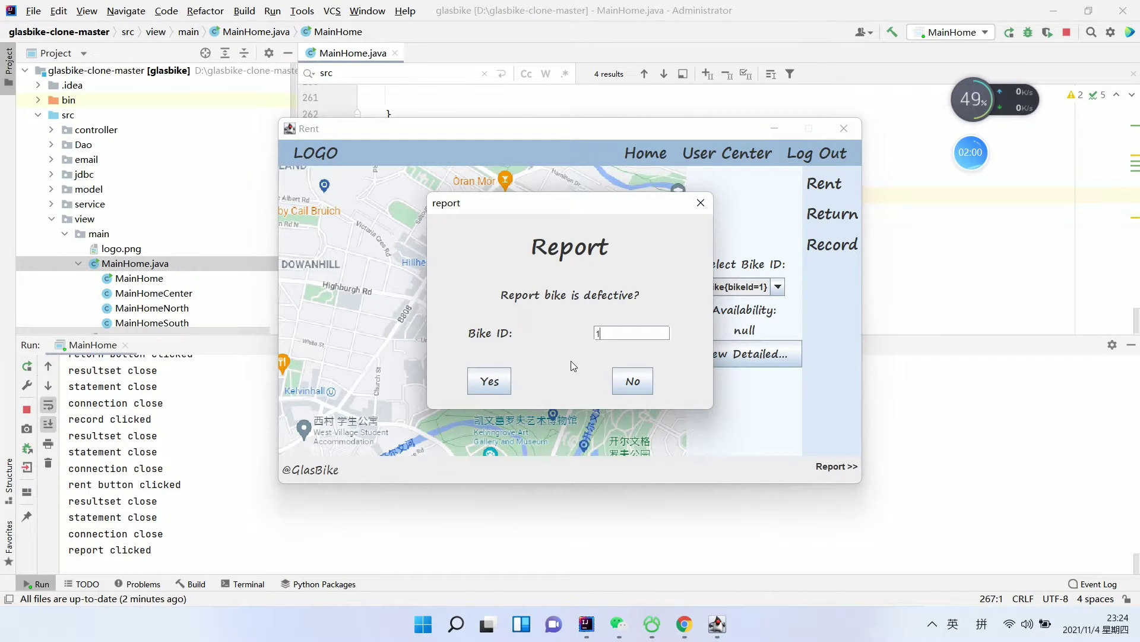
click(507, 386)
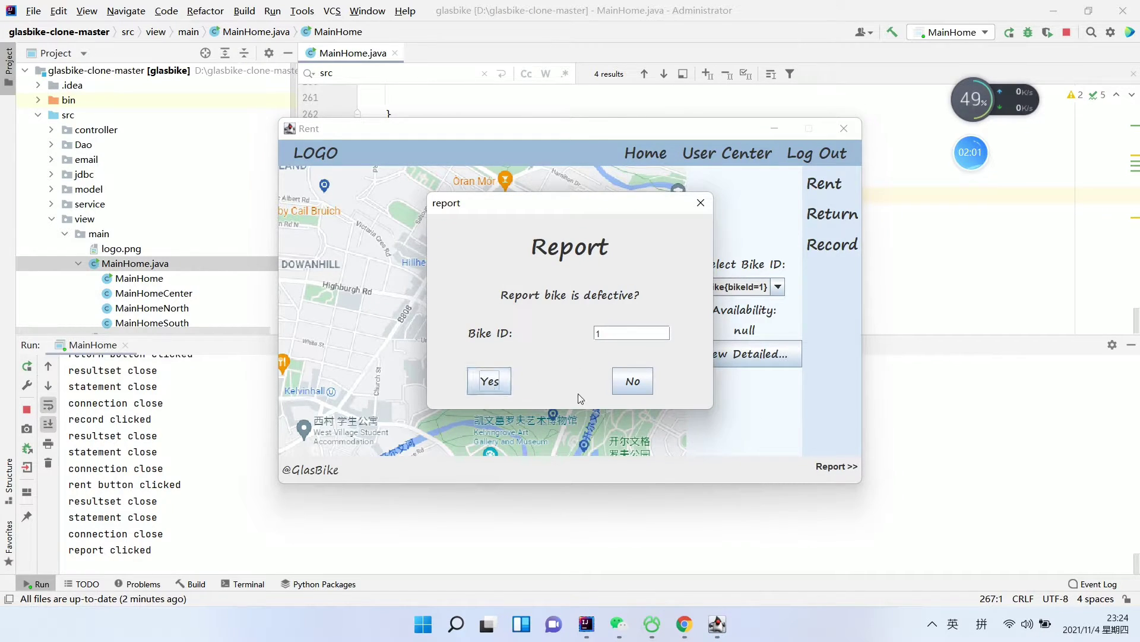
click(501, 386)
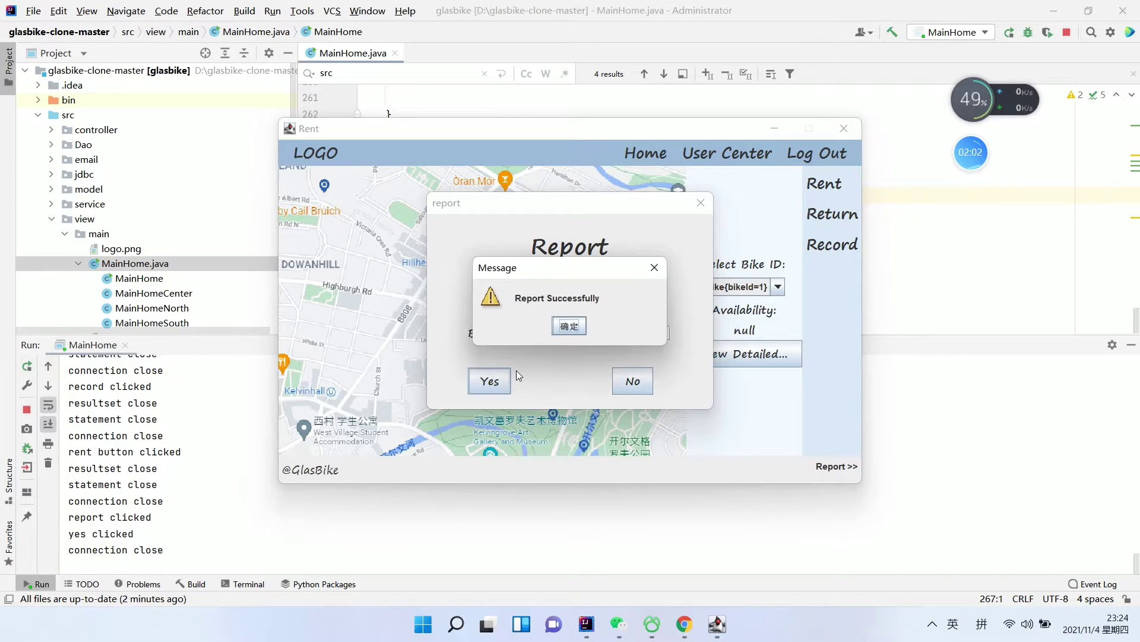
click(569, 326)
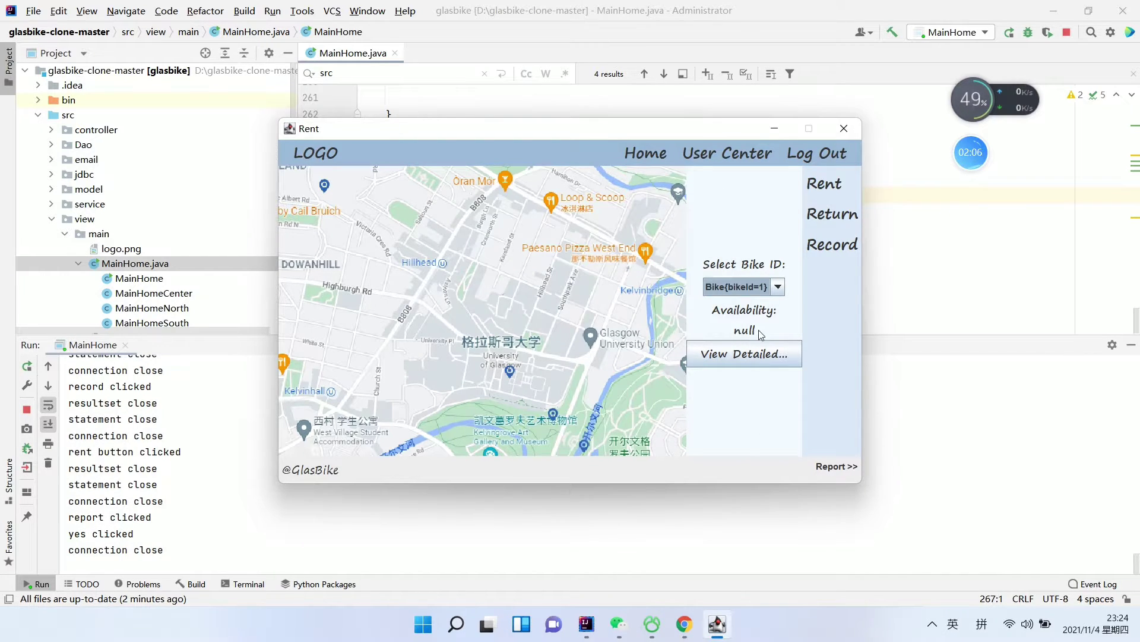
click(834, 215)
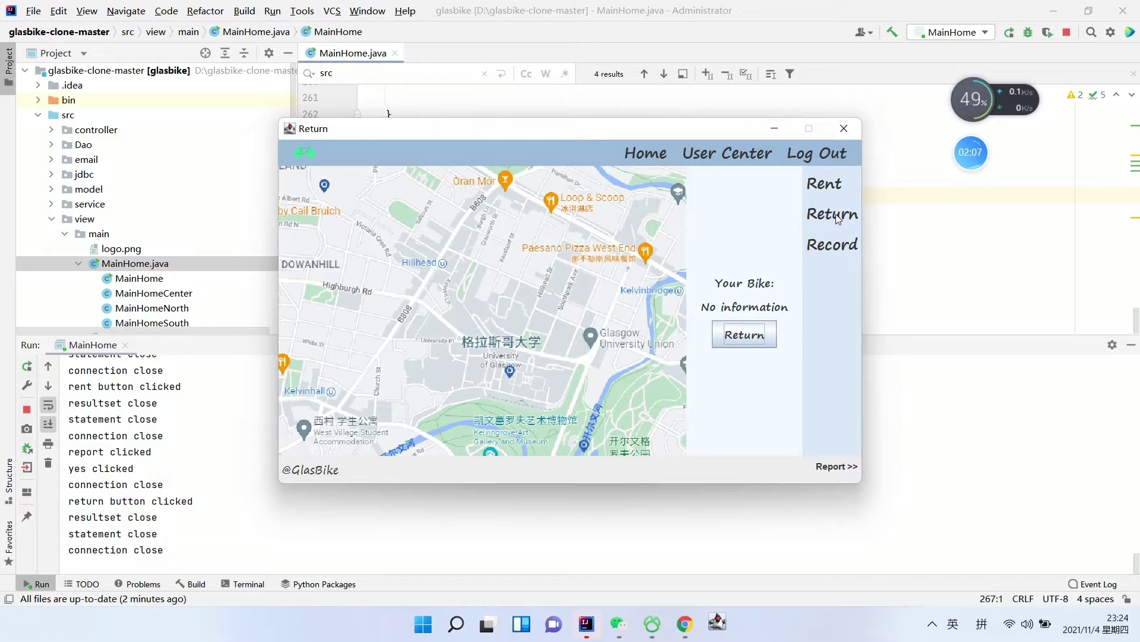
Select bike 2 on the Rent page, view its details and rent it
click(824, 184)
click(777, 287)
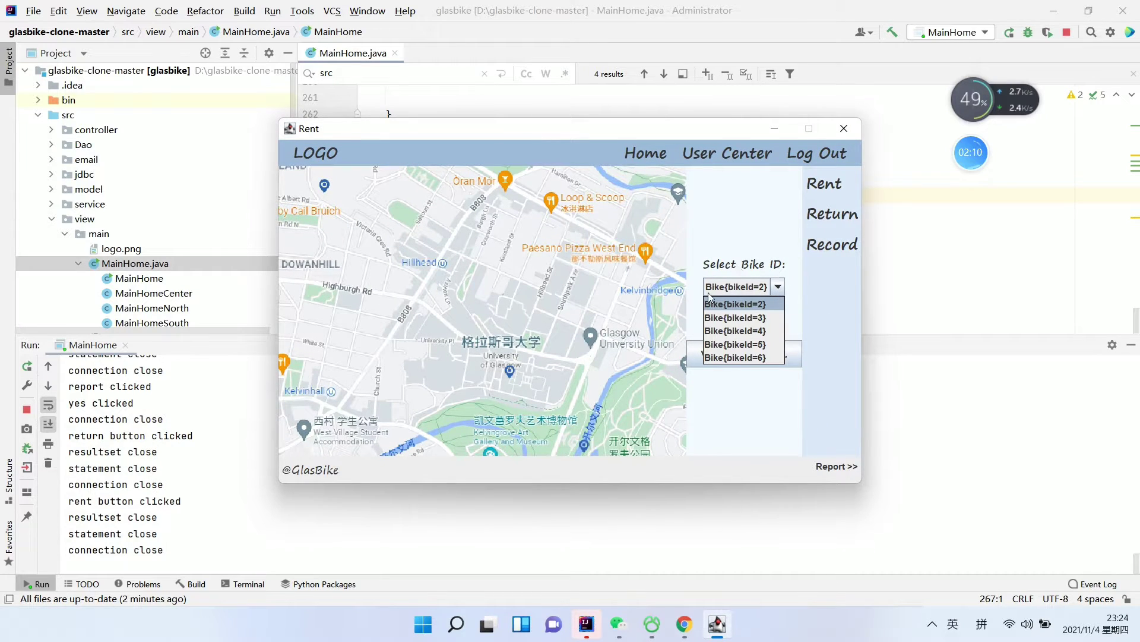
click(813, 355)
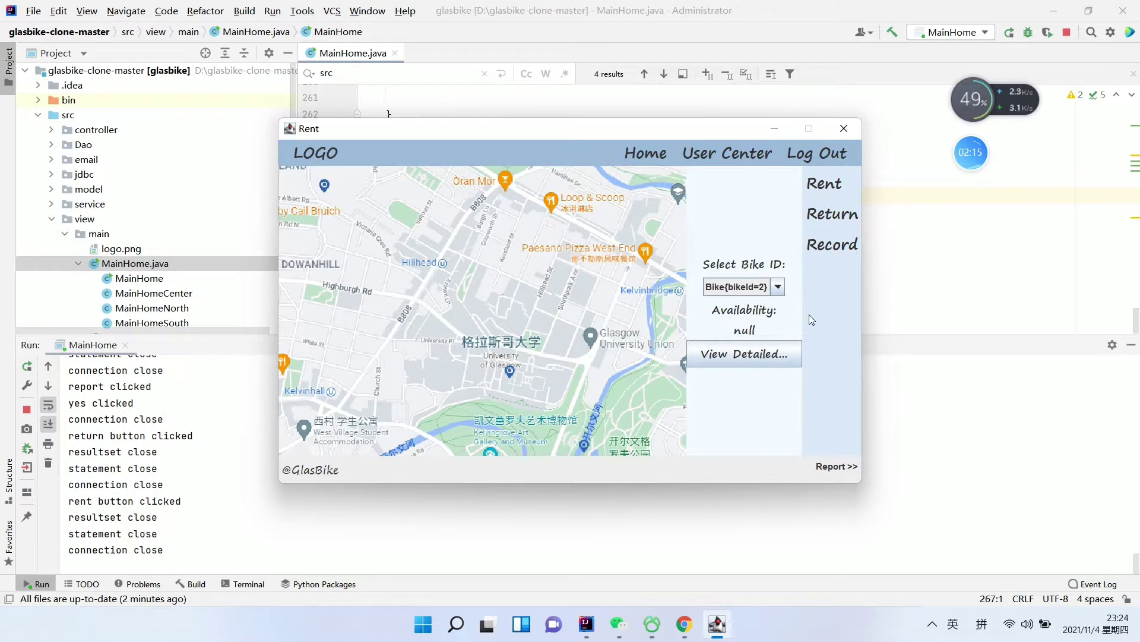
click(829, 192)
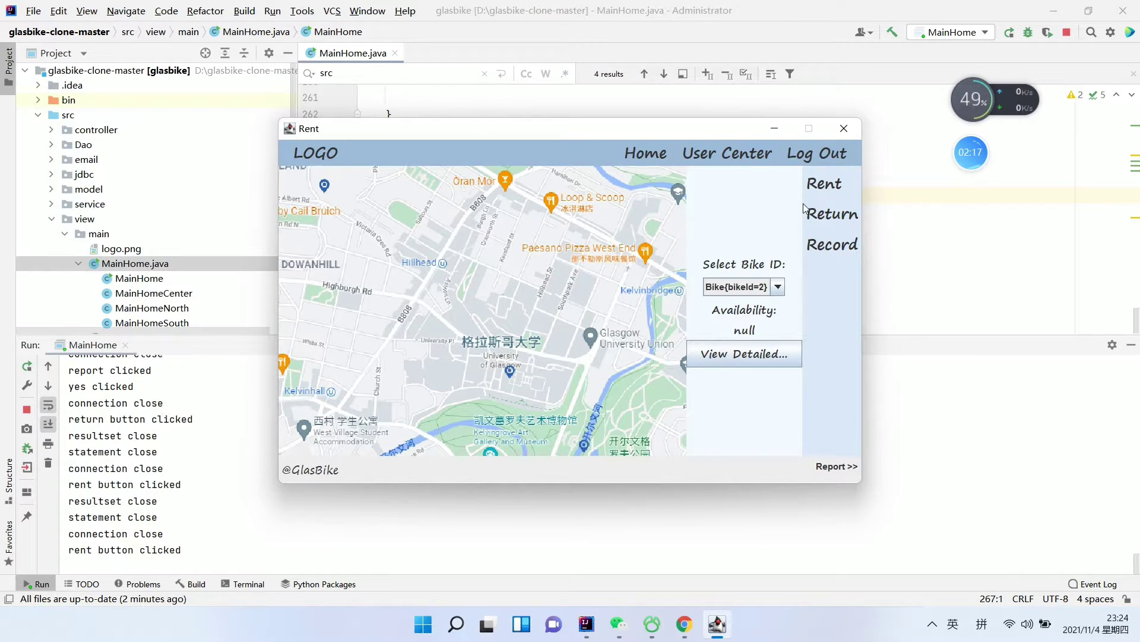
click(826, 192)
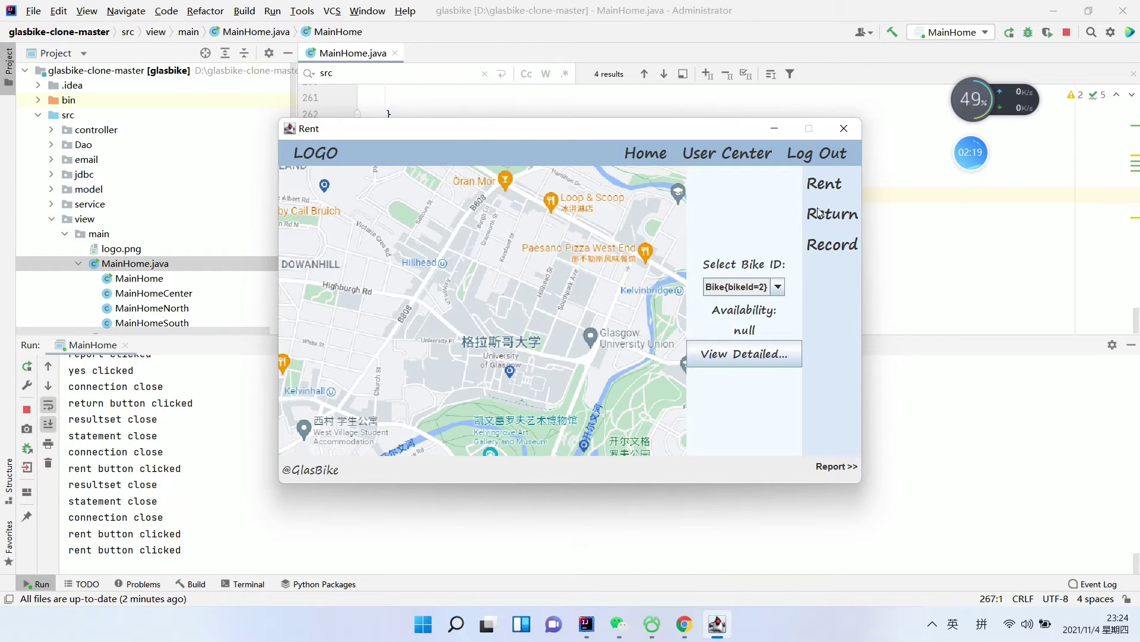
click(760, 358)
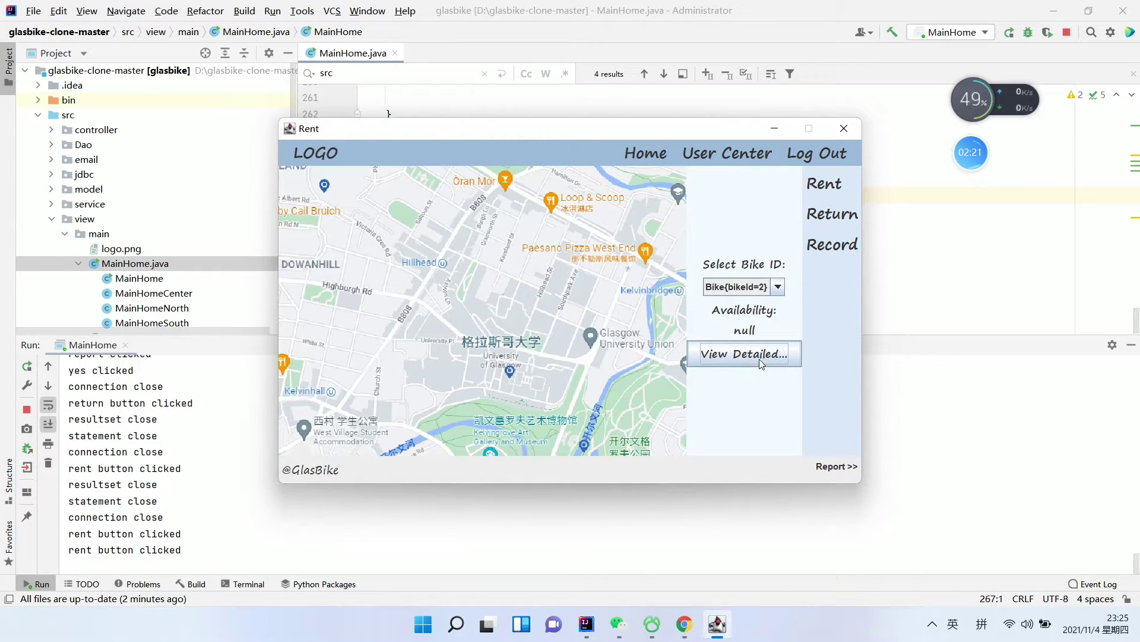
click(746, 357)
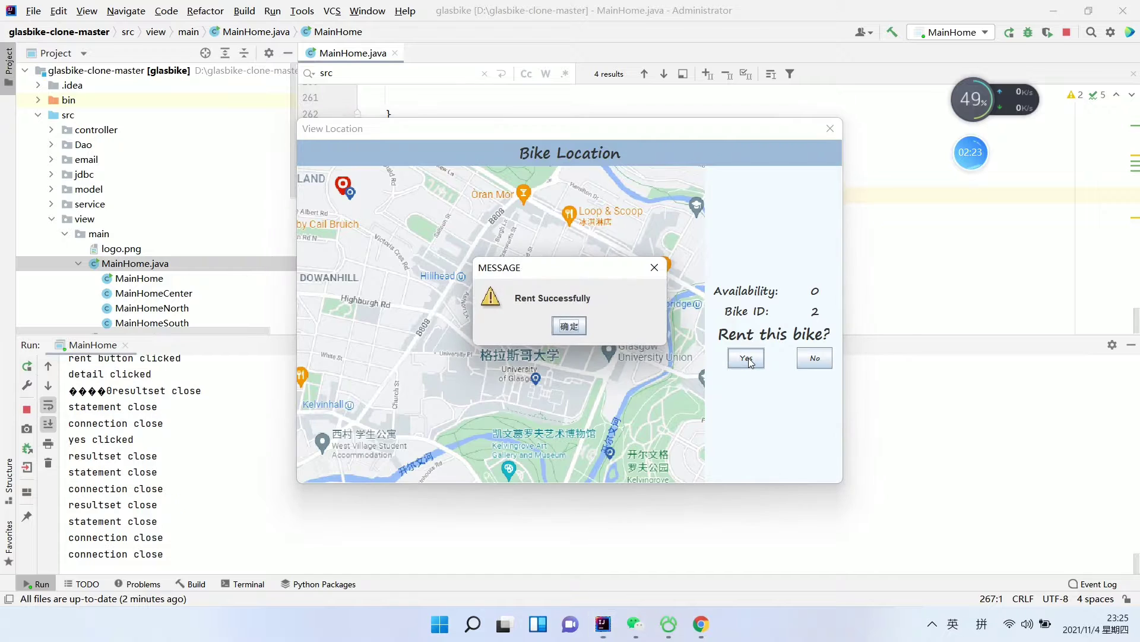
click(569, 326)
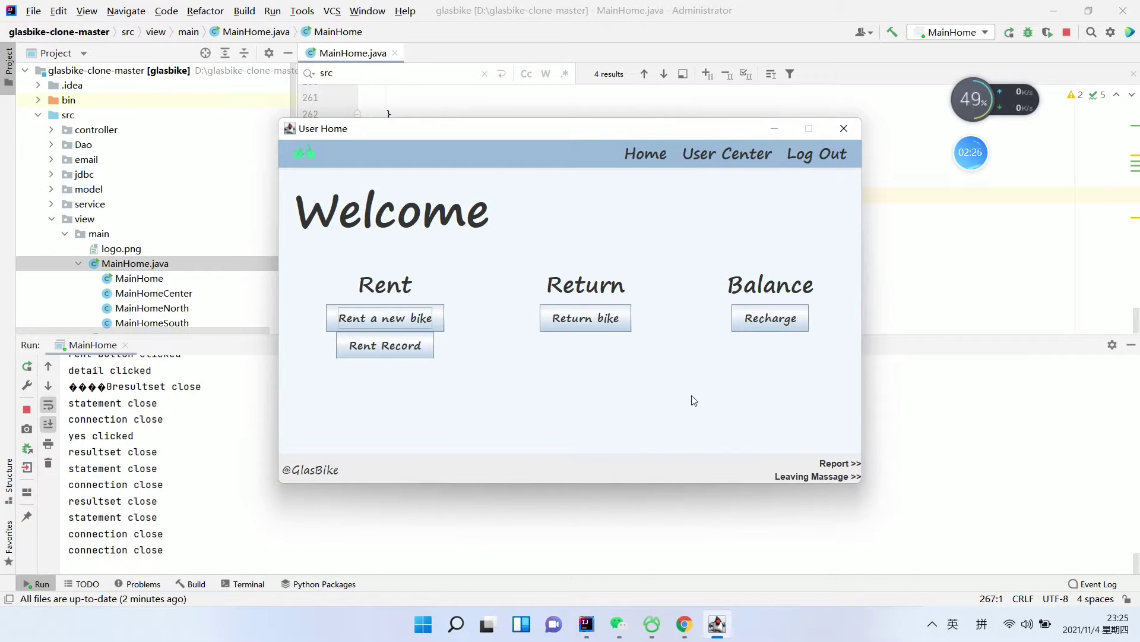
Report the rented bike 2 as defective, ending its trip with a 1.0 pound fare
click(594, 321)
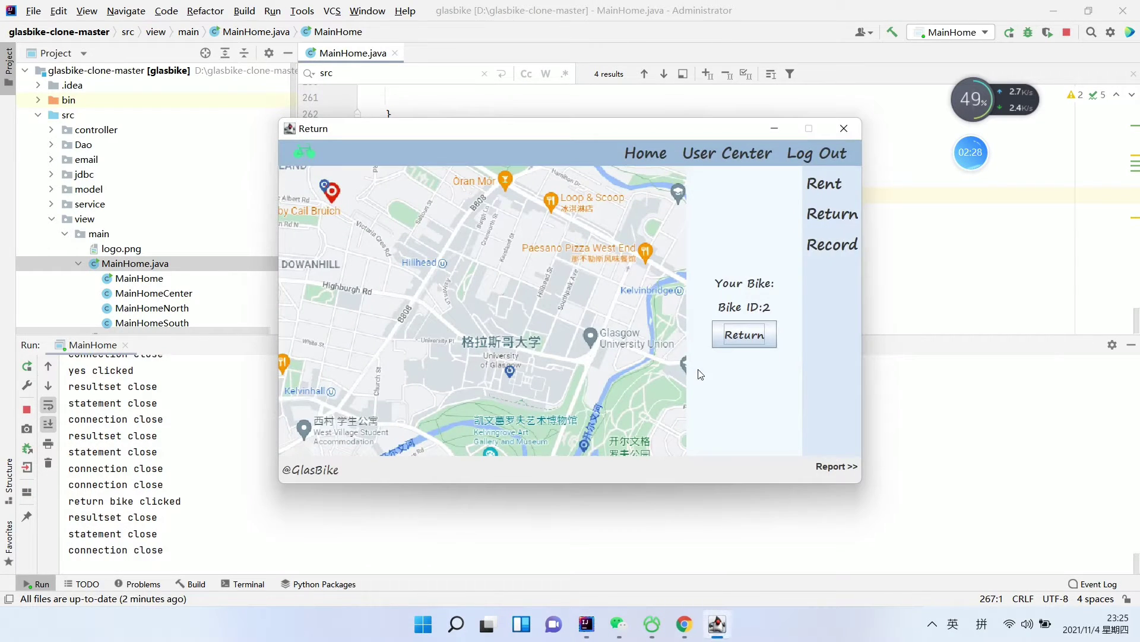
click(839, 467)
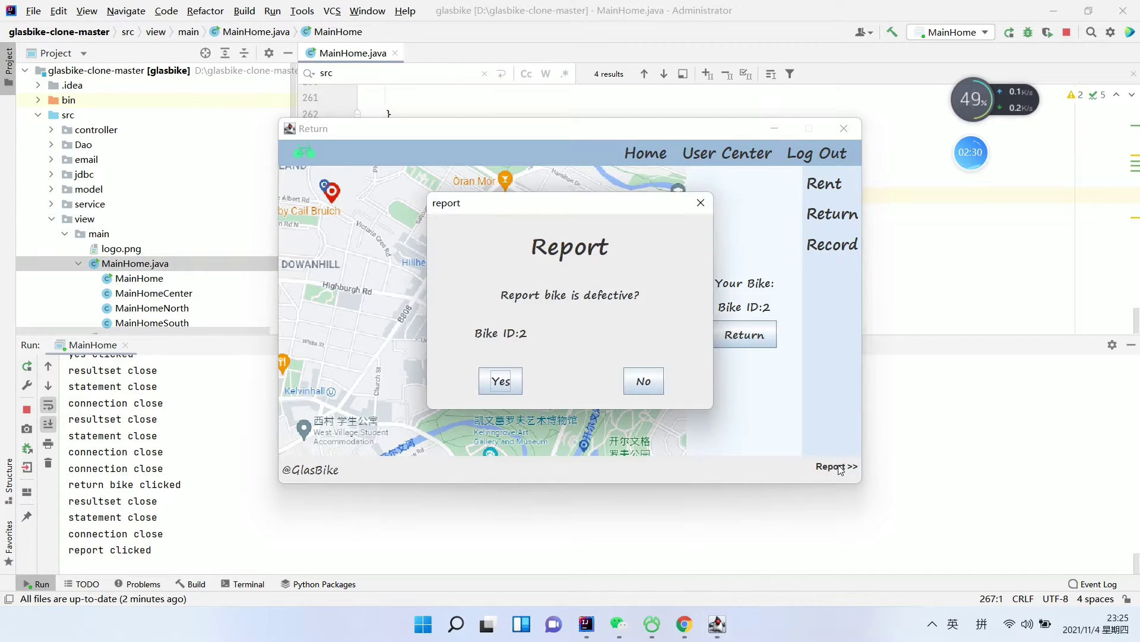
click(514, 386)
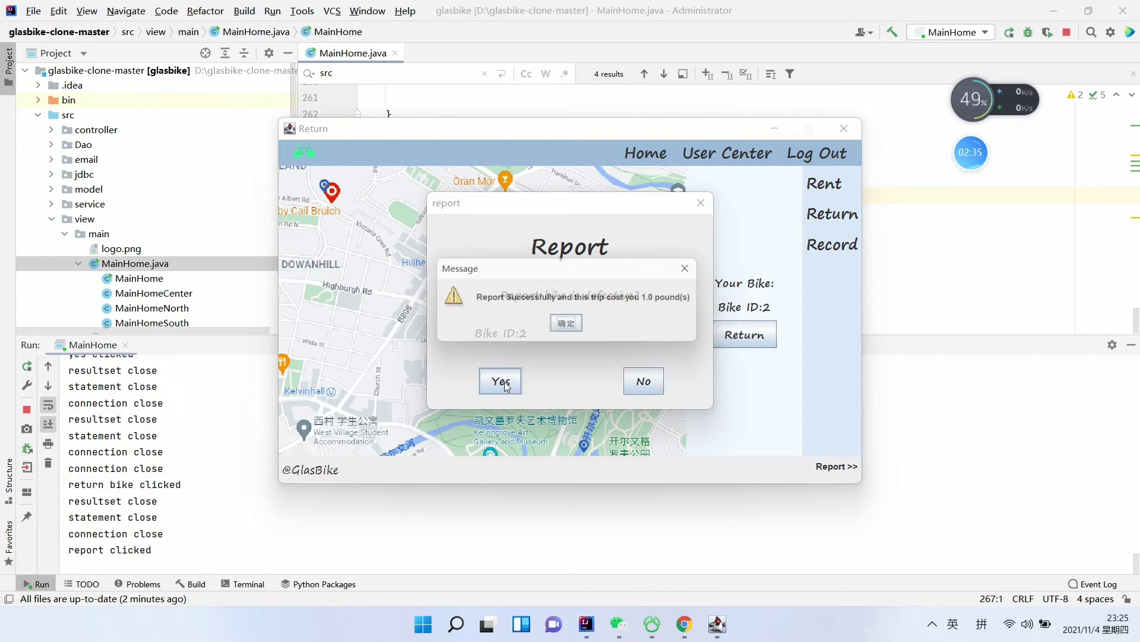
click(573, 329)
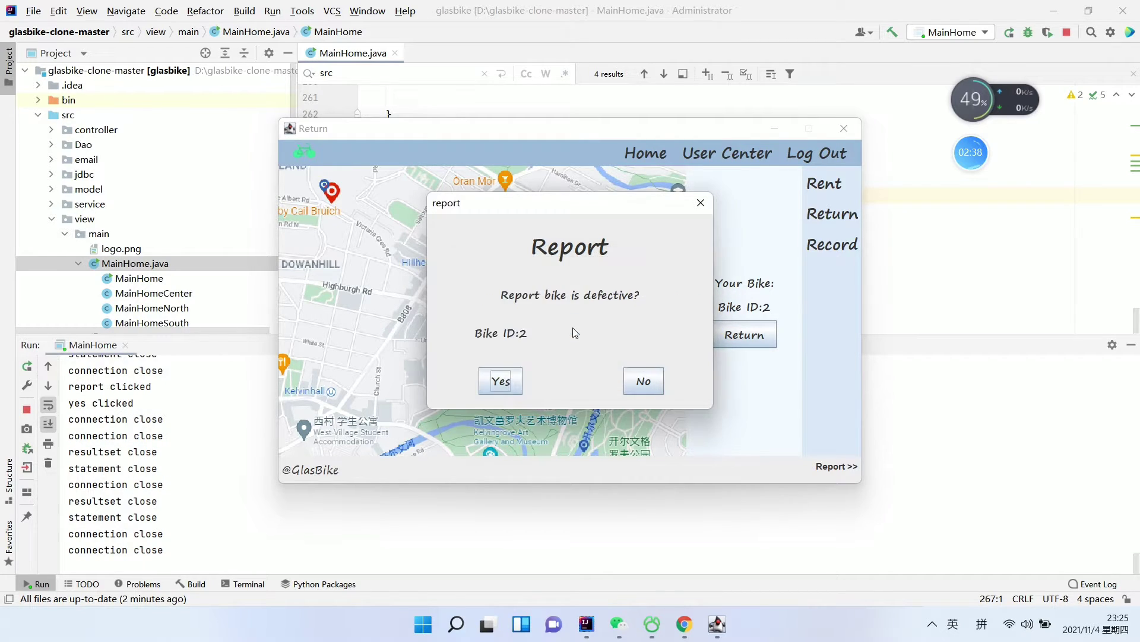
click(644, 382)
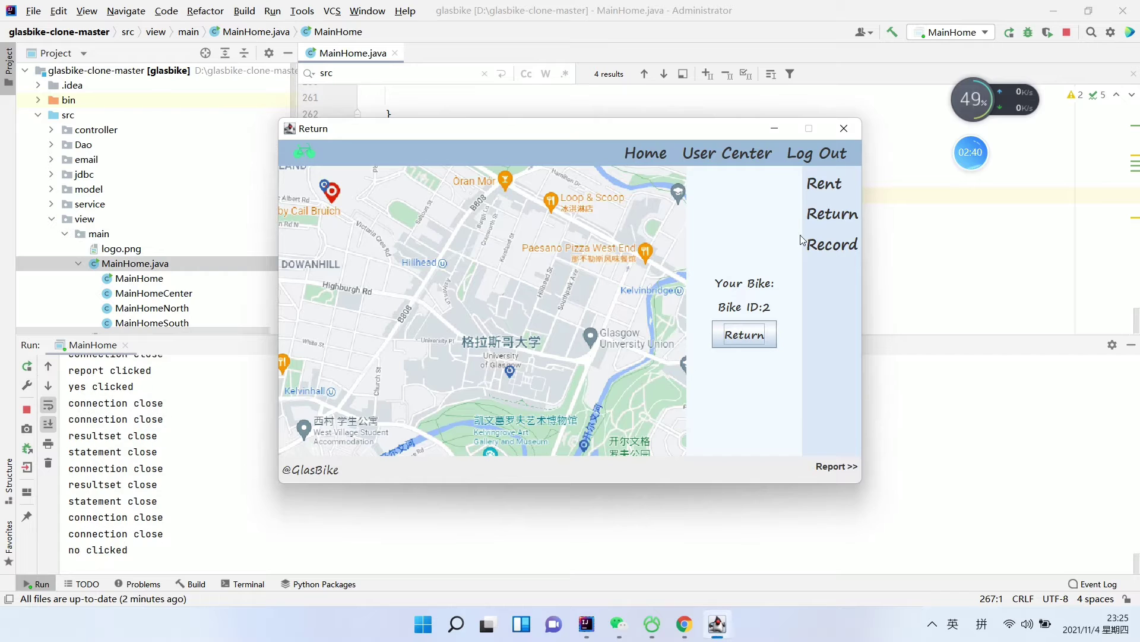
click(827, 184)
Browse the rent page, available bikes list, return page and rental history
click(830, 215)
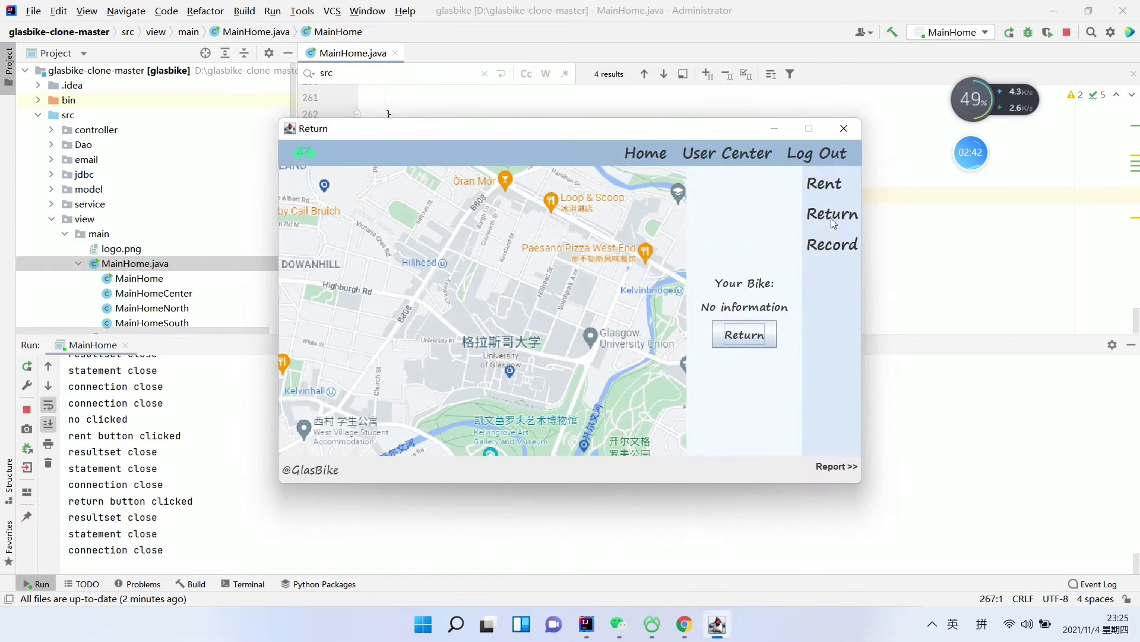
click(823, 185)
click(778, 286)
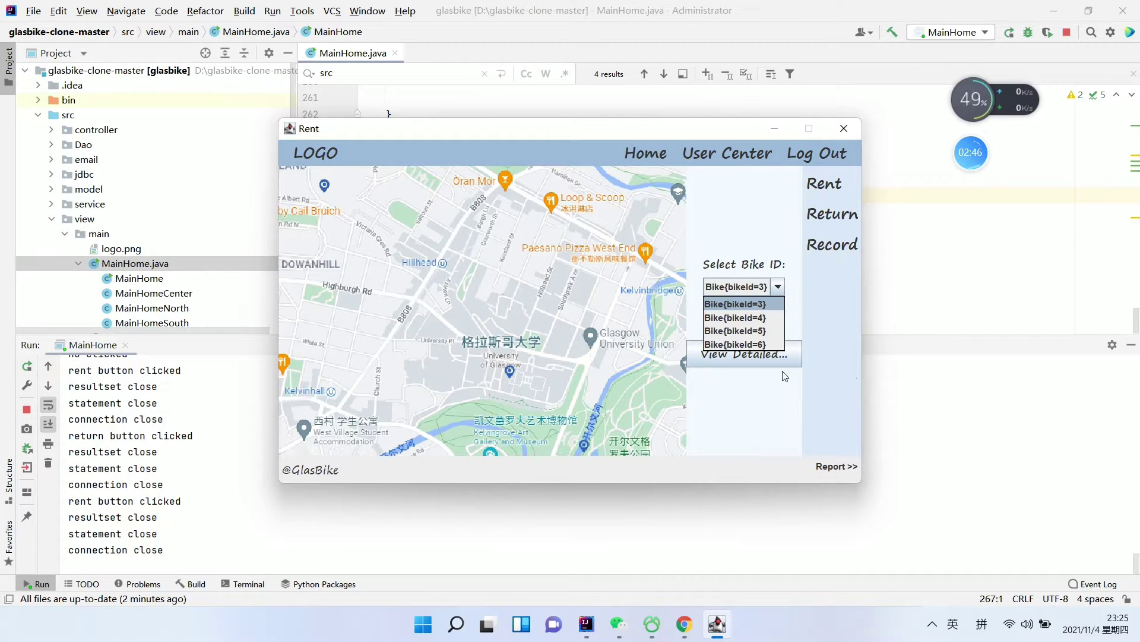
click(823, 215)
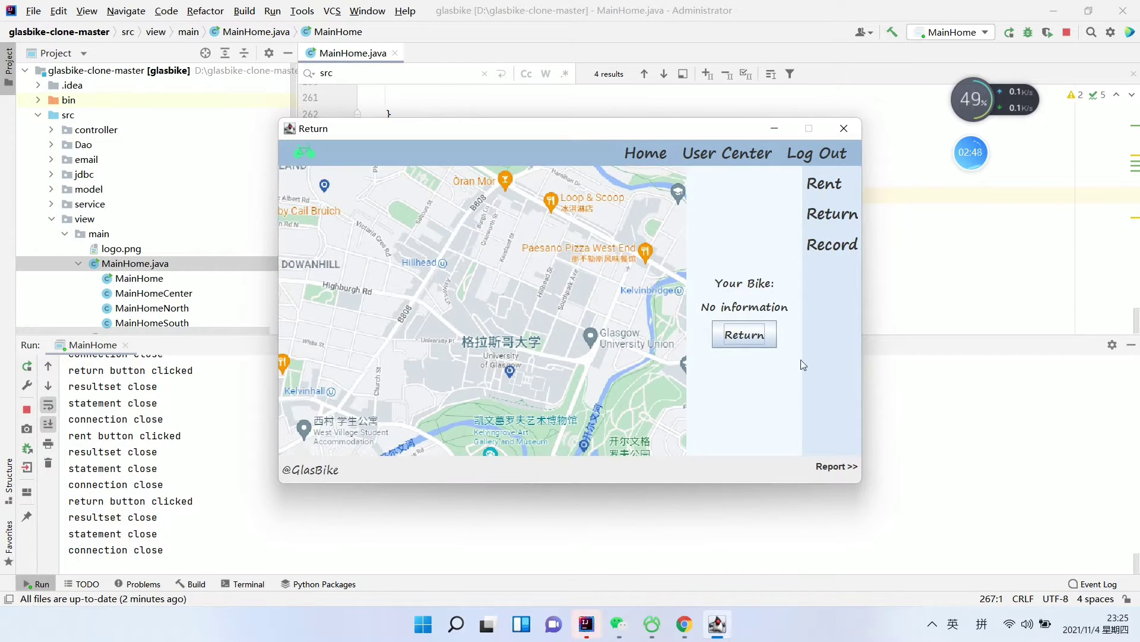
click(828, 248)
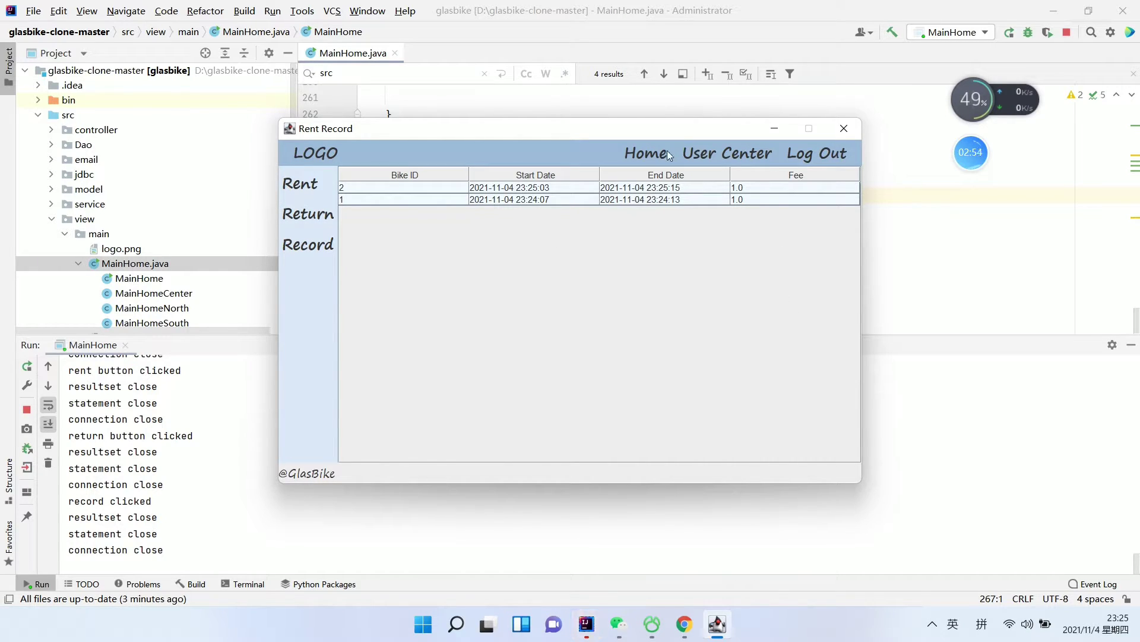
Send a verification code to the account e-mail from User Center's Security Setting
click(710, 156)
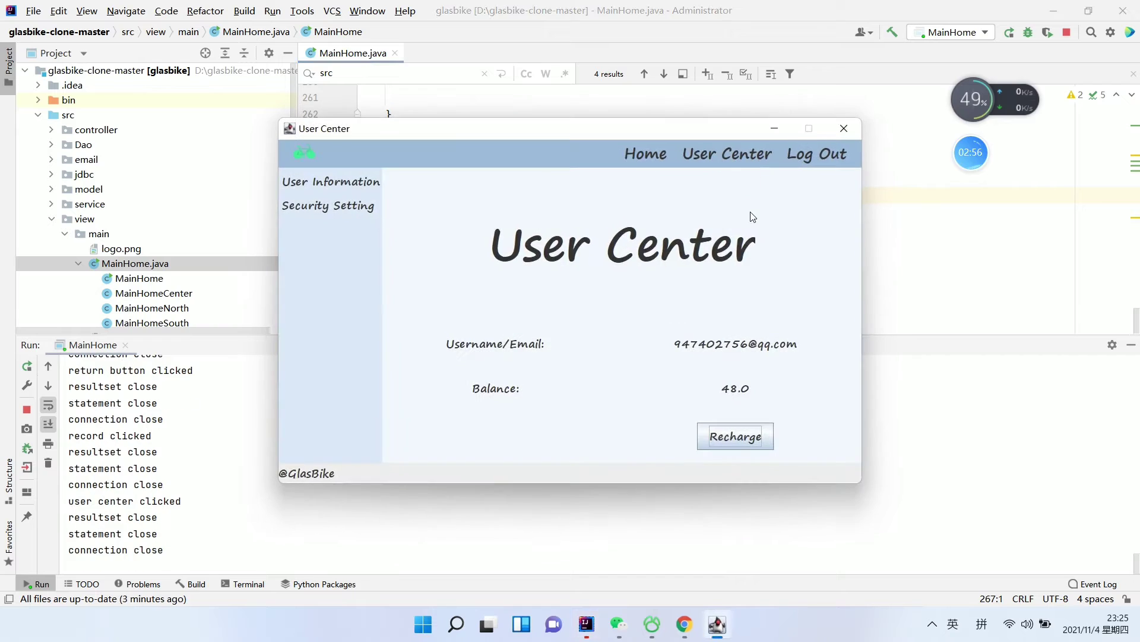
click(354, 208)
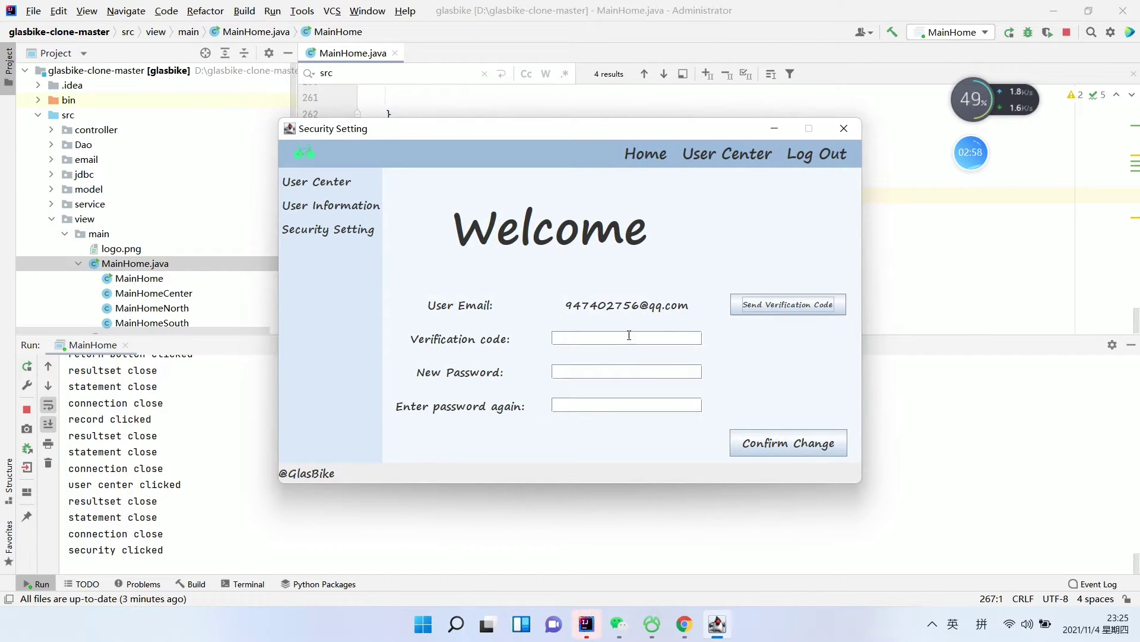
click(761, 304)
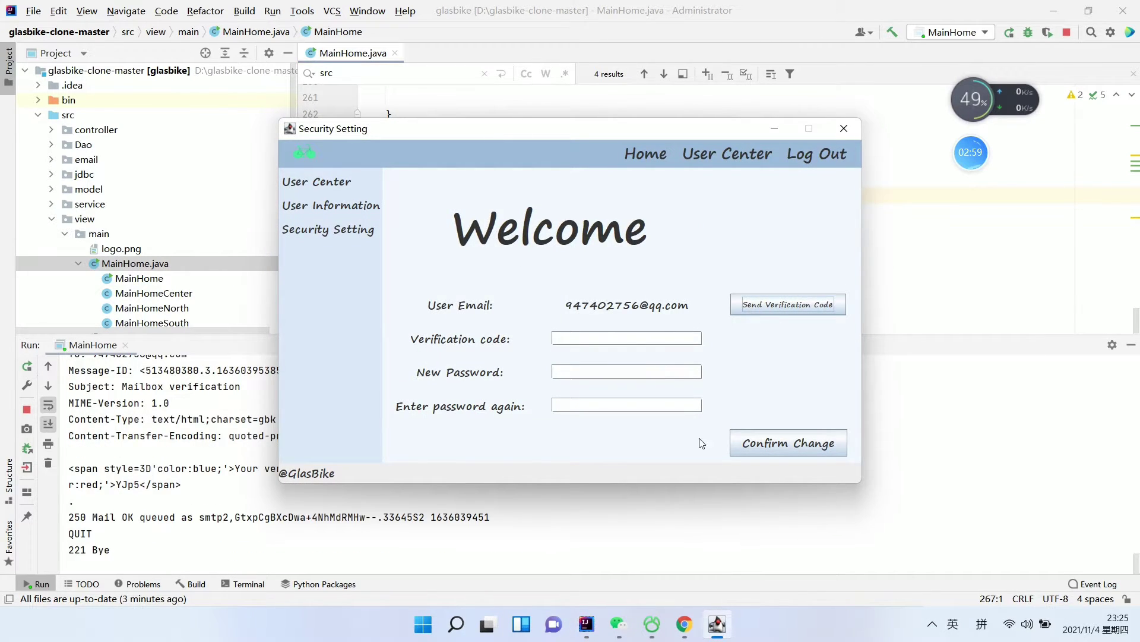
Copy the code from the Mailbox verification email in QQ Mail, then minimize Chrome
click(683, 624)
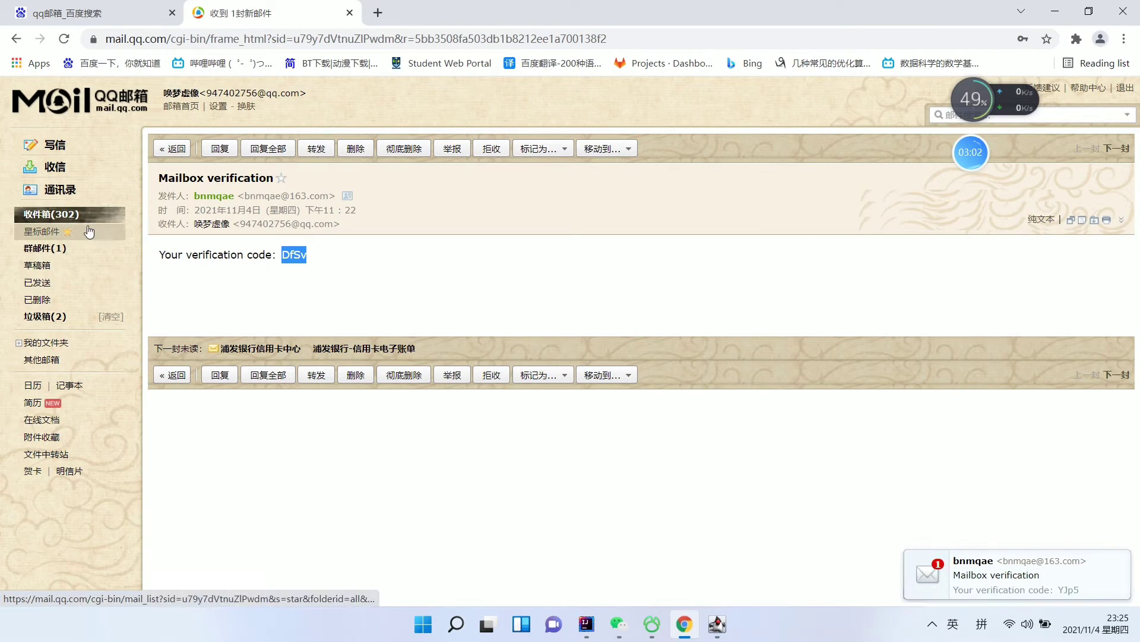
click(71, 215)
click(227, 260)
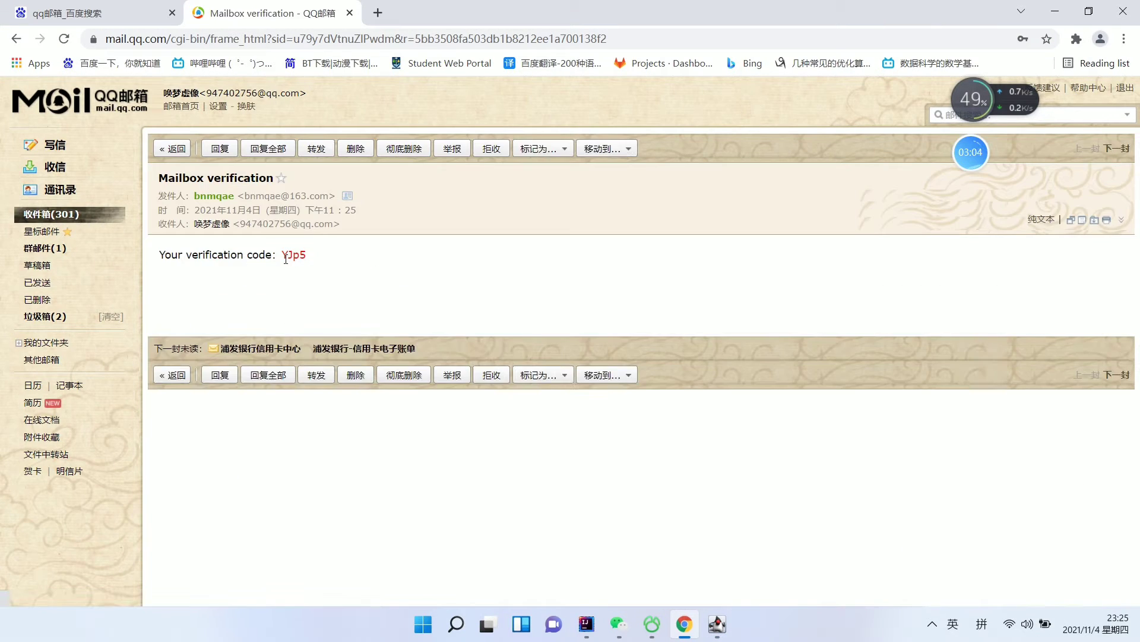
drag(281, 254, 312, 256)
right_click(309, 255)
click(422, 262)
click(1053, 12)
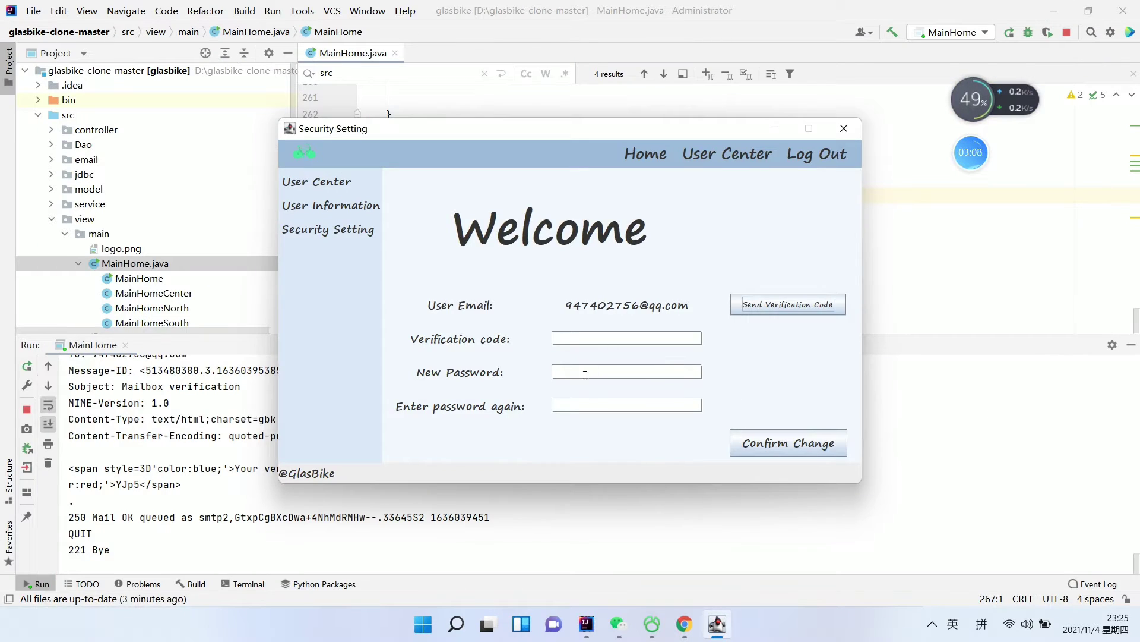
Paste the verification code, enter the new password in both fields, and confirm the change
click(587, 338)
key(ctrl+v)
click(602, 371)
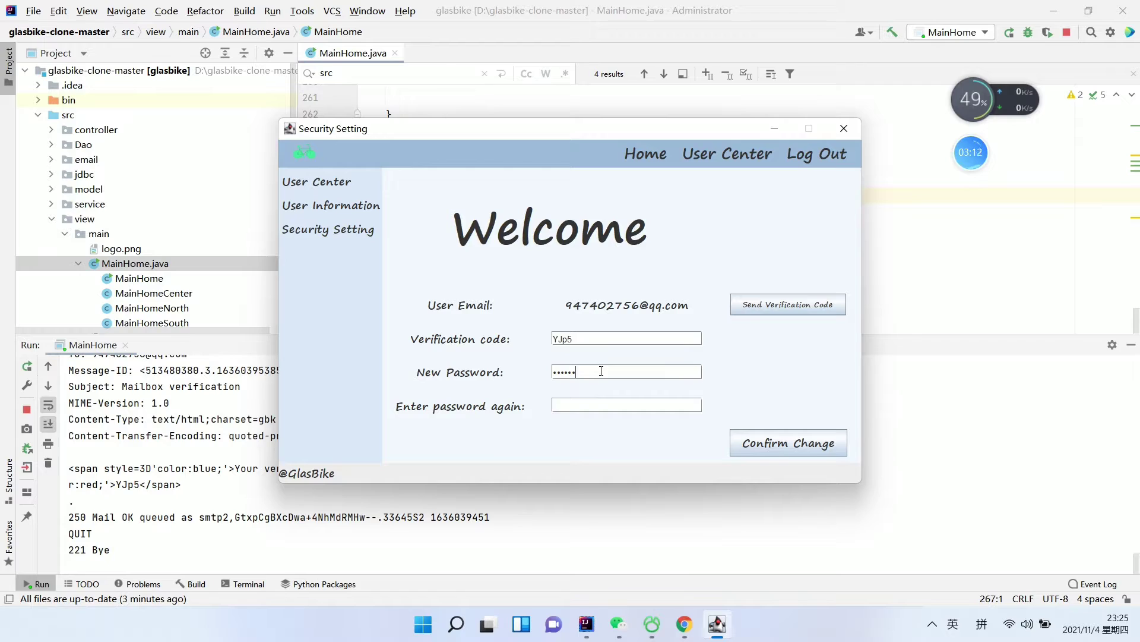
click(607, 407)
click(778, 445)
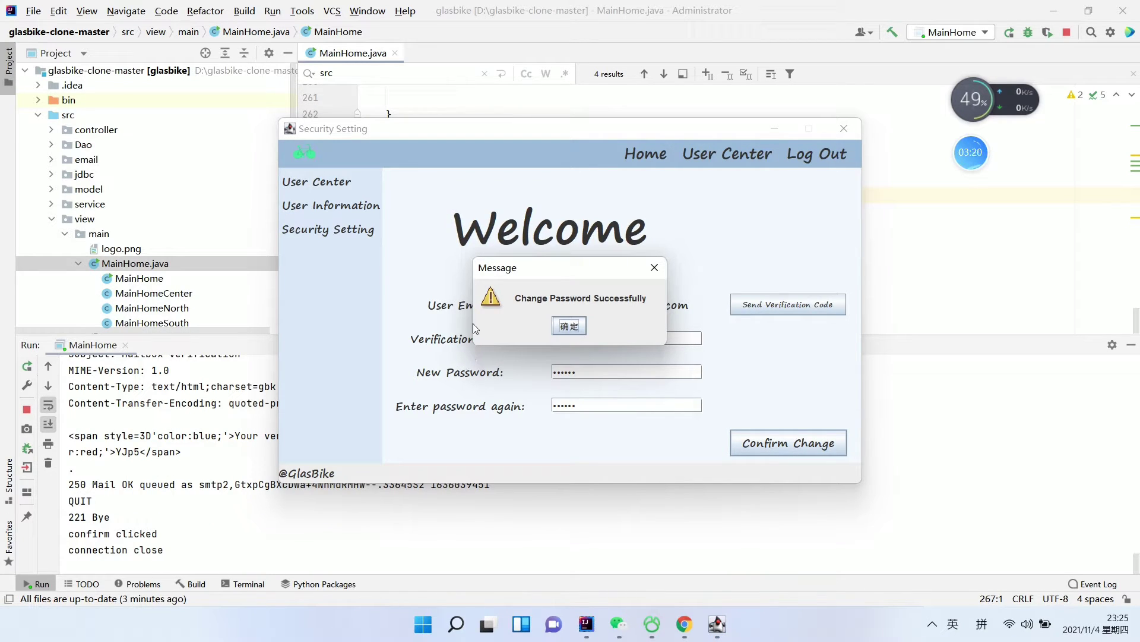
Dismiss the success message, log out, acknowledge the alert, and close the User Login window
click(568, 325)
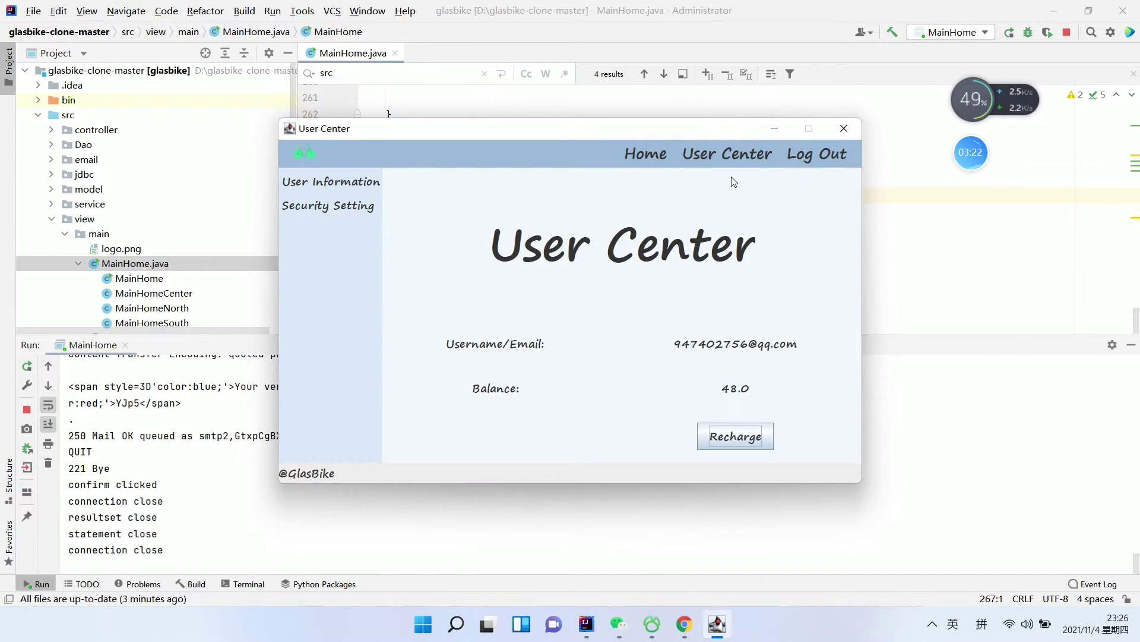
click(807, 154)
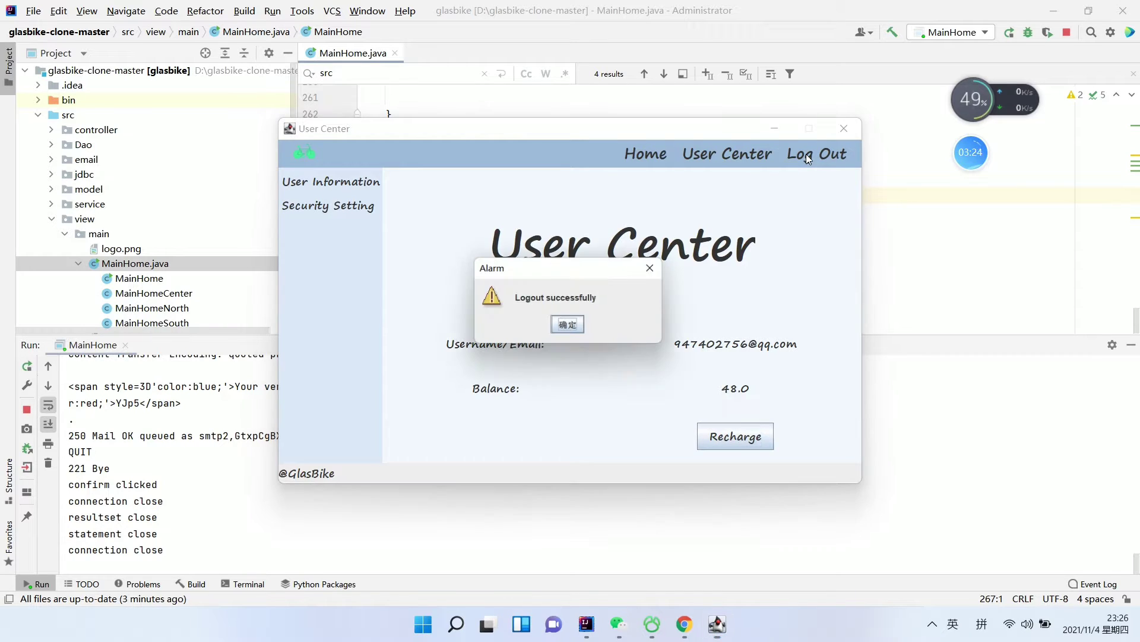
click(569, 326)
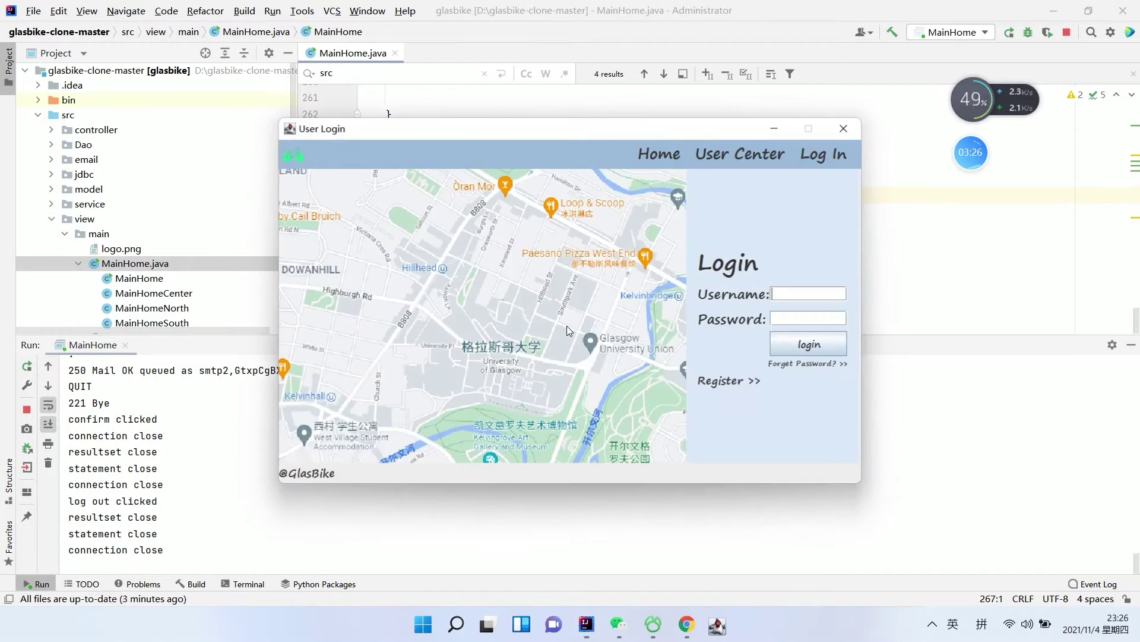
click(836, 136)
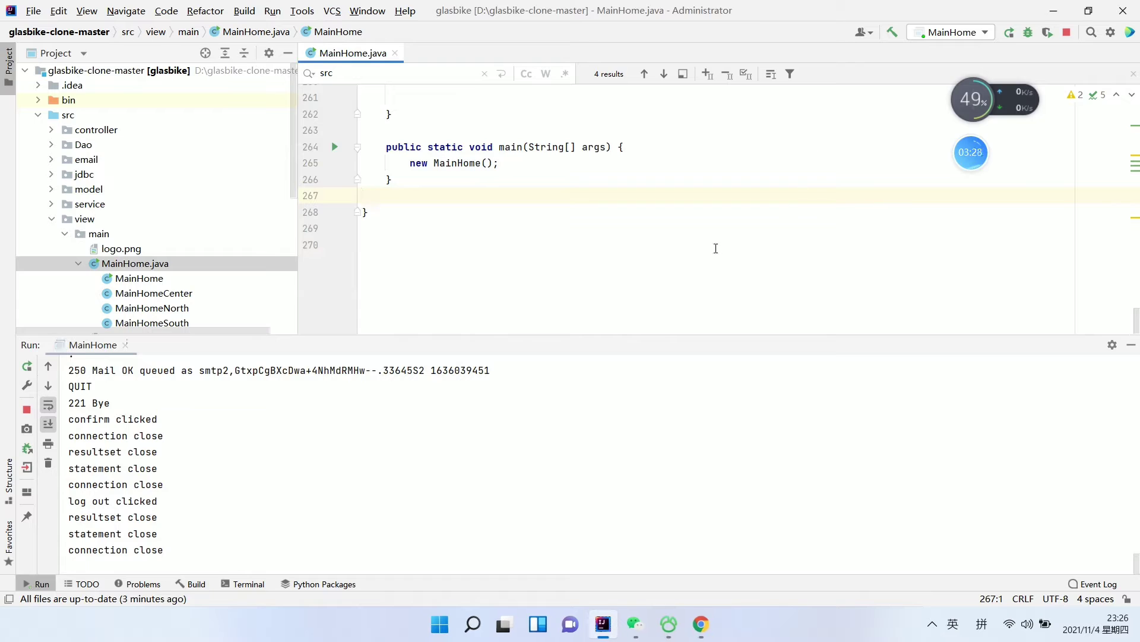
Relaunch MainHome.main() and log in through Operator Login with the operator account
click(336, 147)
click(409, 156)
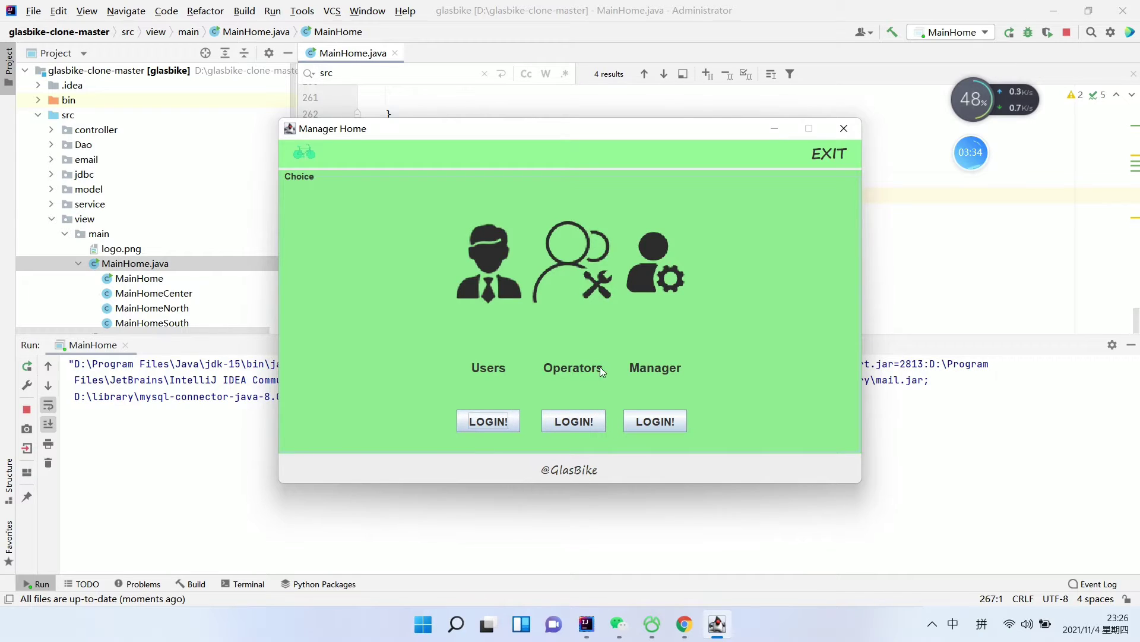
click(583, 424)
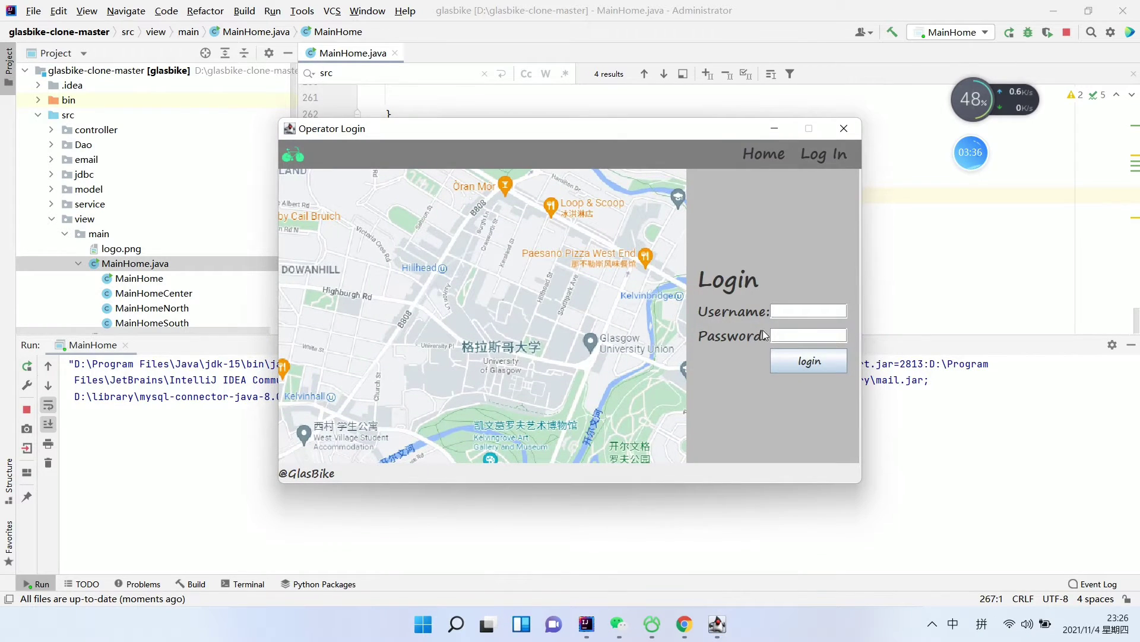
click(788, 309)
text(qqq)
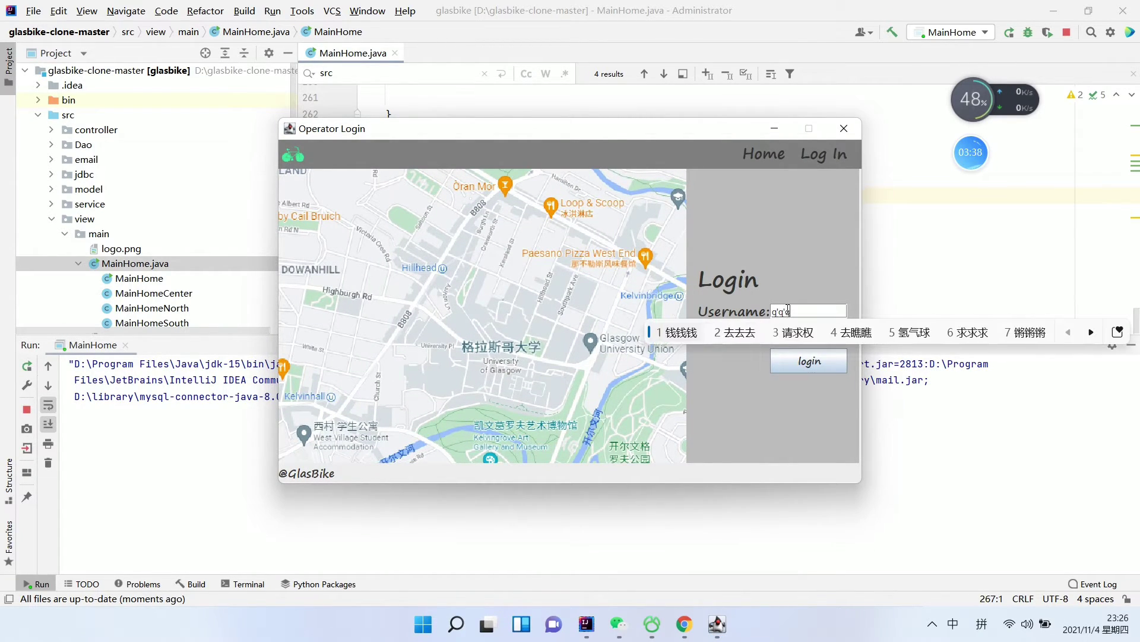
key(shift)
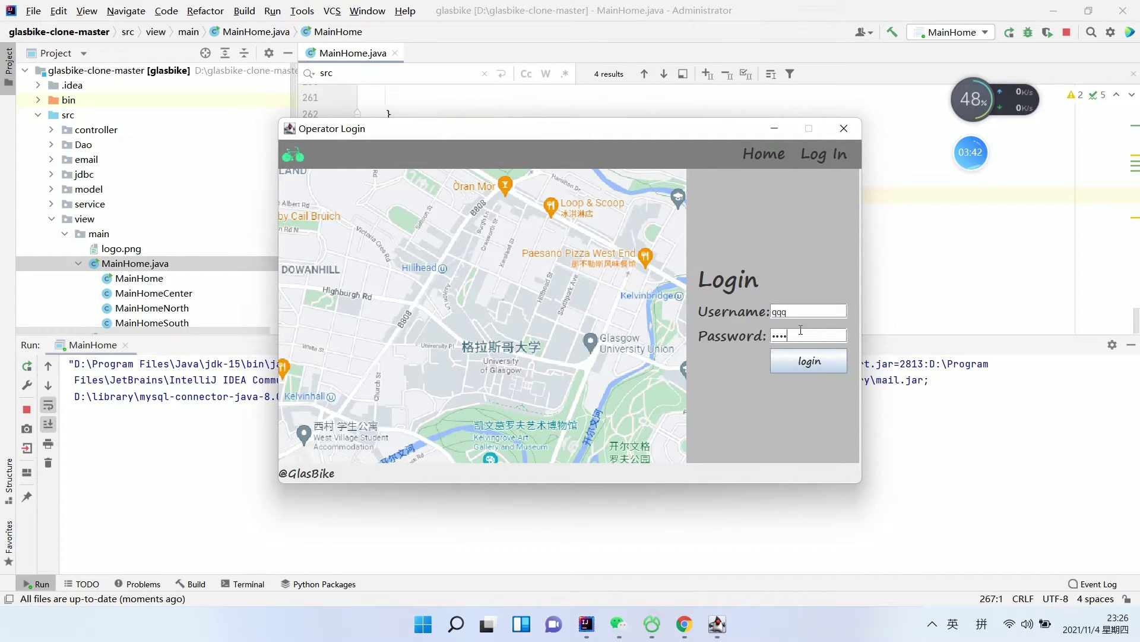
click(810, 359)
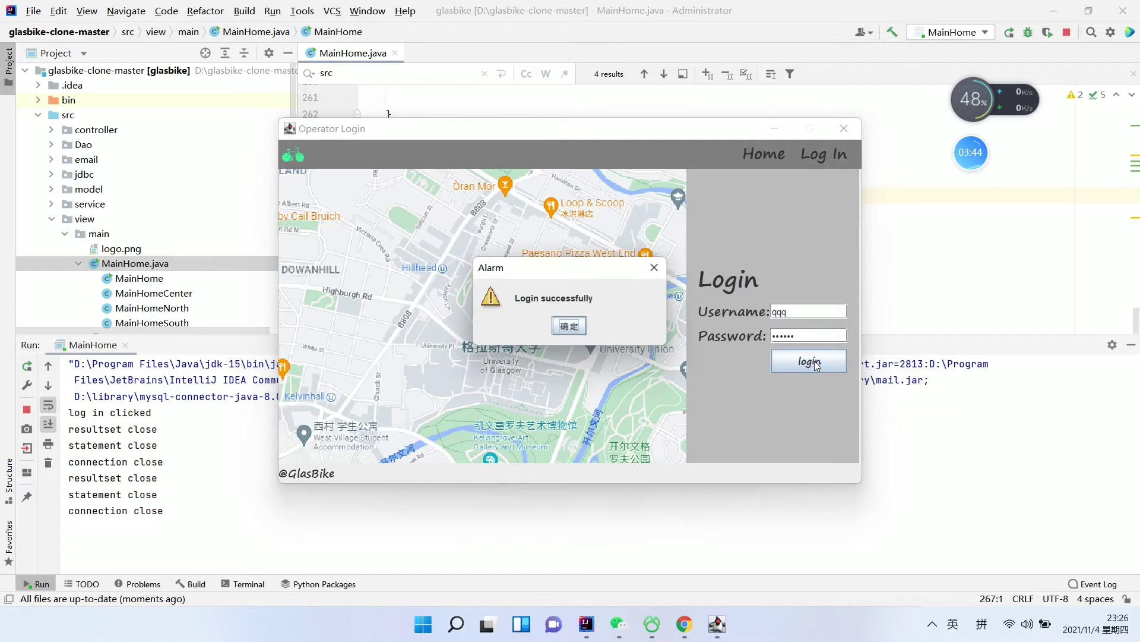
Dismiss the login alert and track a bike's location on the map twice
click(571, 326)
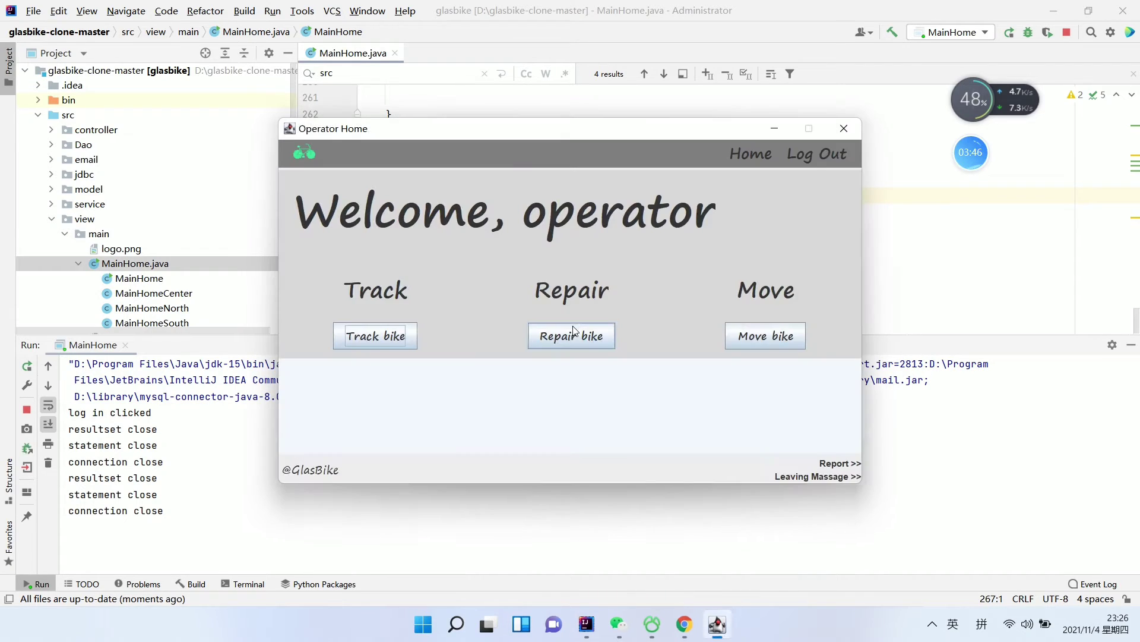
click(390, 337)
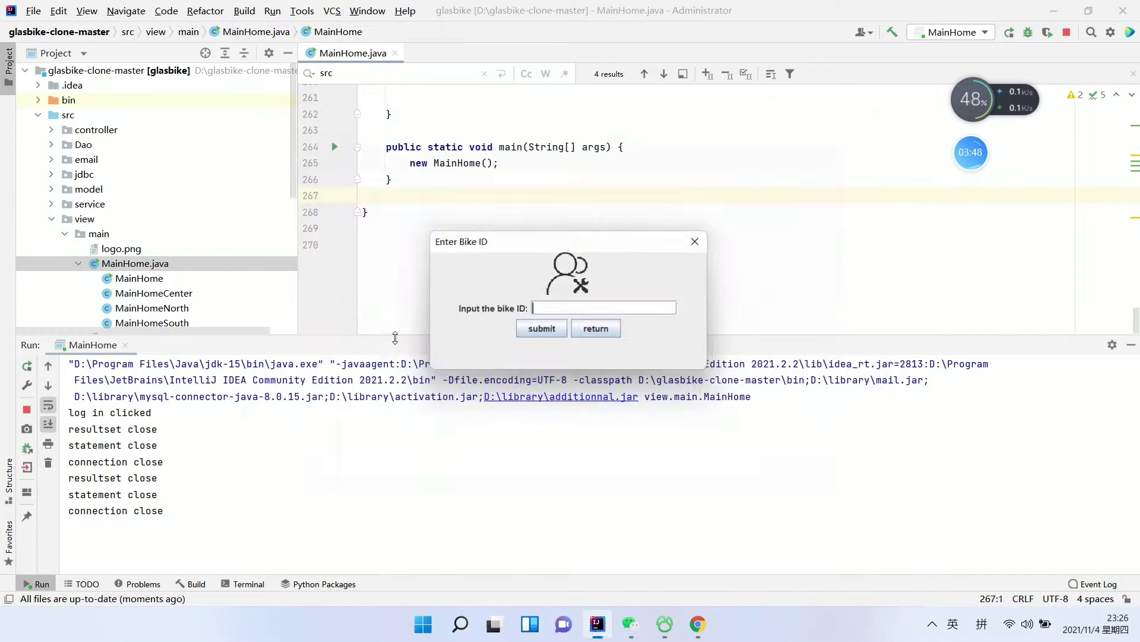
click(538, 331)
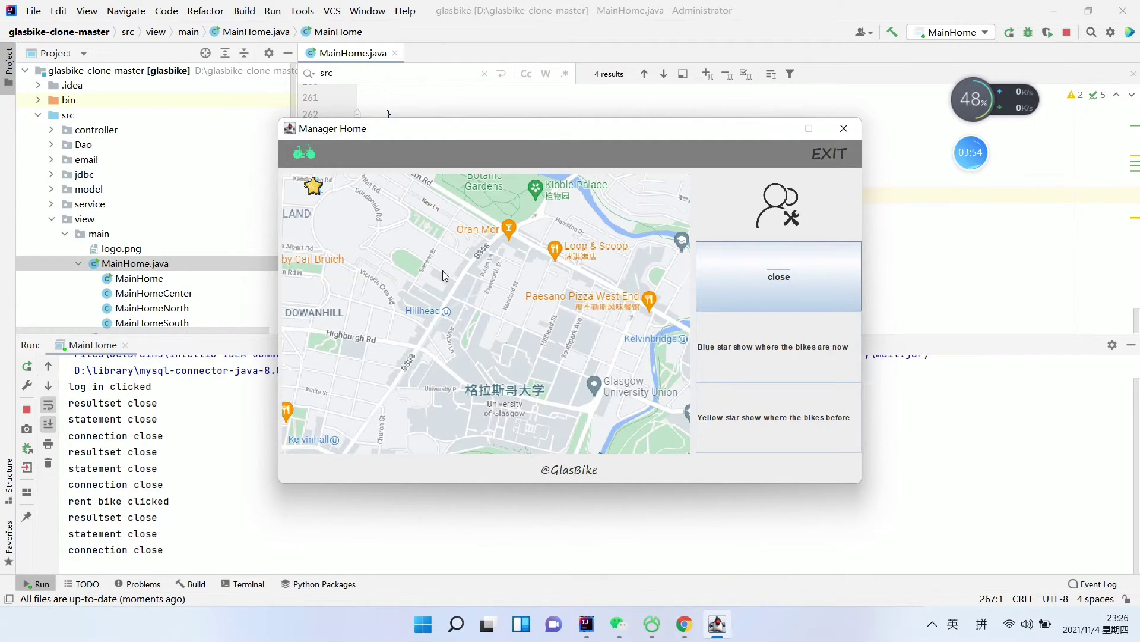
click(779, 276)
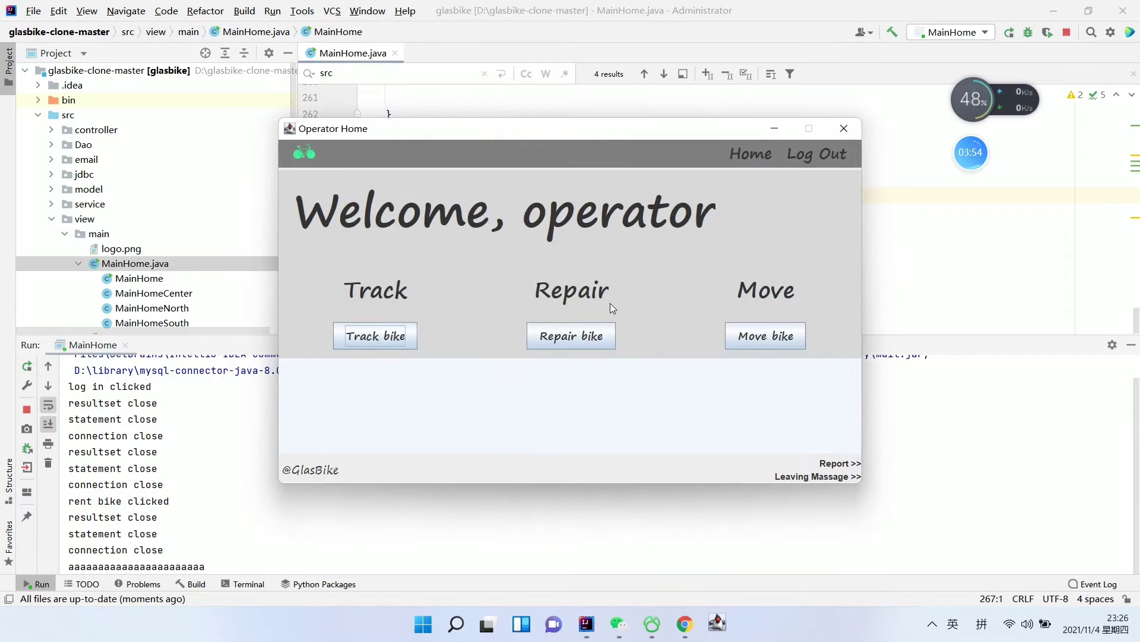
click(401, 337)
click(543, 330)
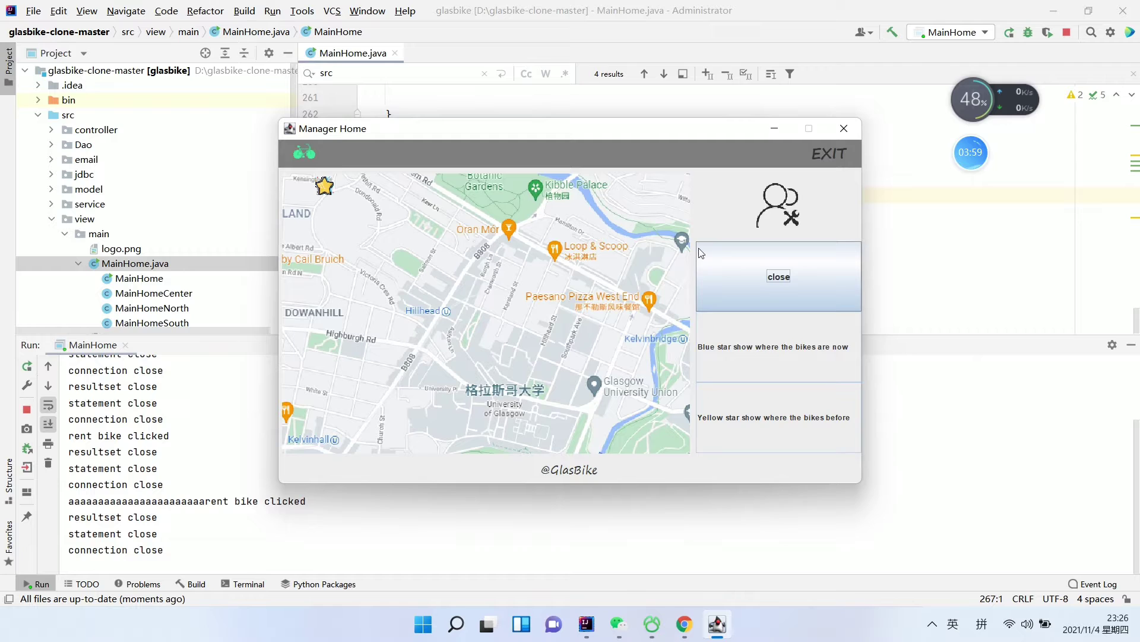
click(785, 250)
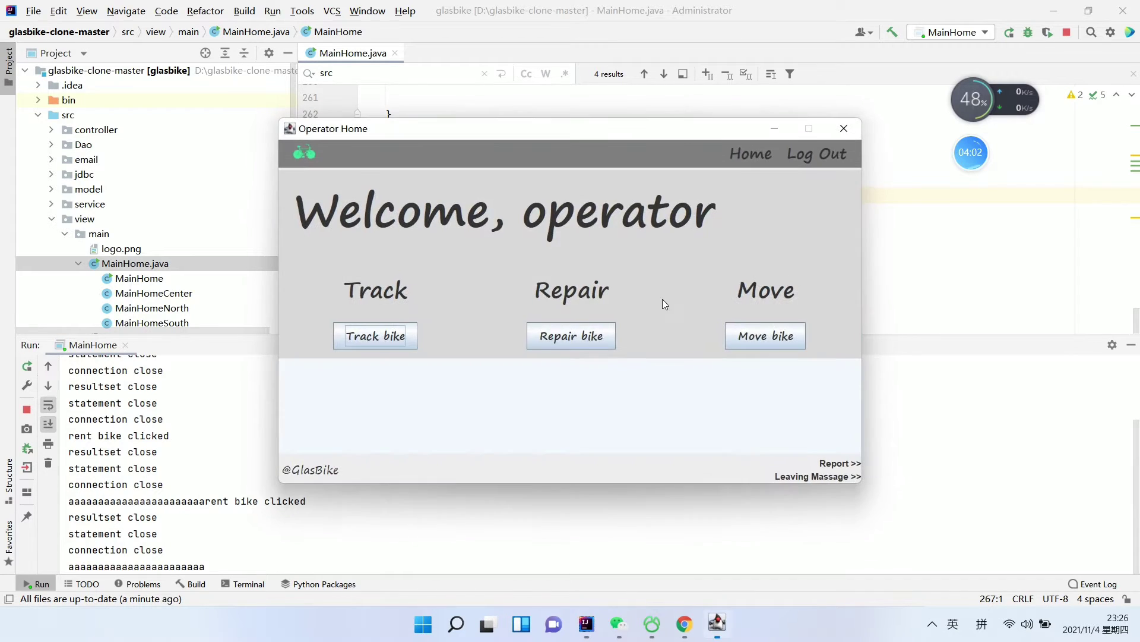
Repair bikeId=1 in the Repair view and dismiss the success message
click(593, 337)
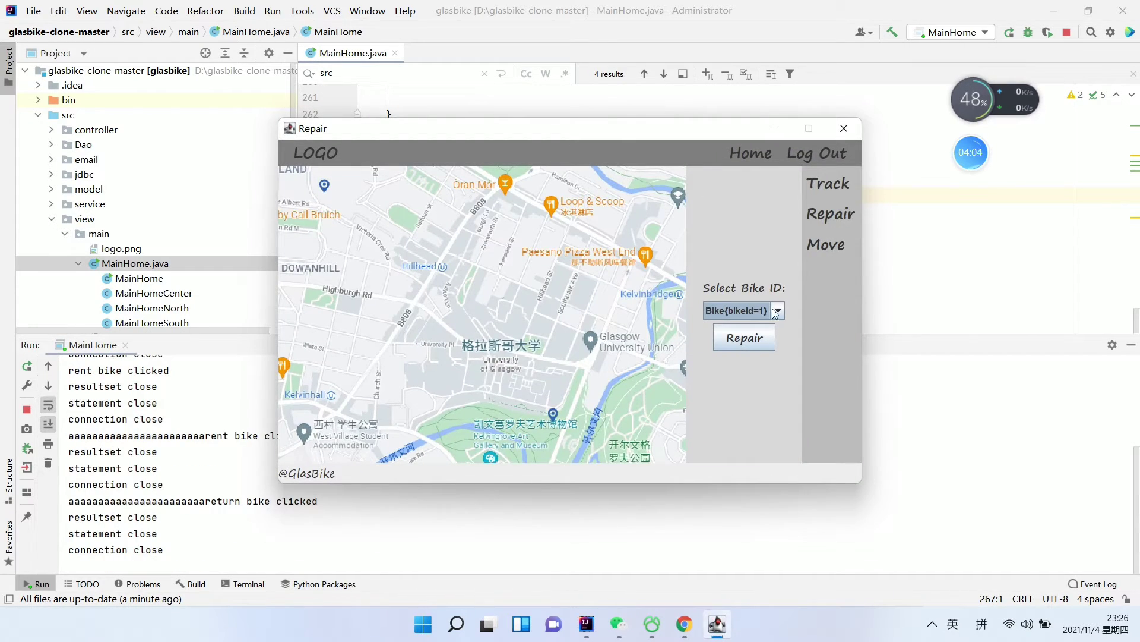
click(777, 312)
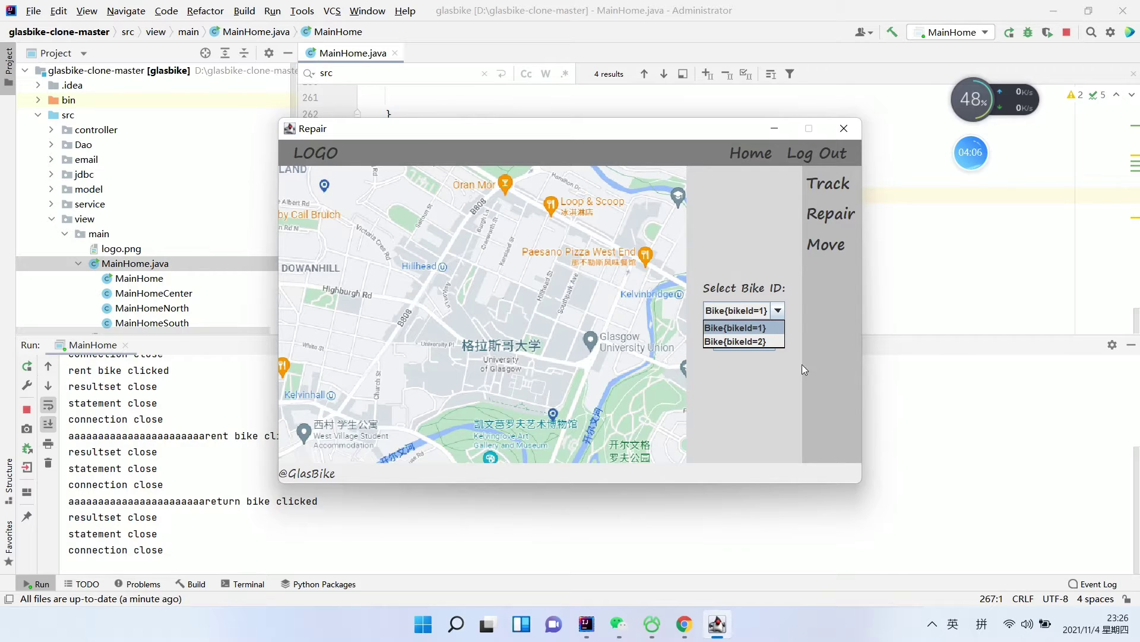
click(802, 370)
click(776, 310)
click(756, 327)
click(756, 341)
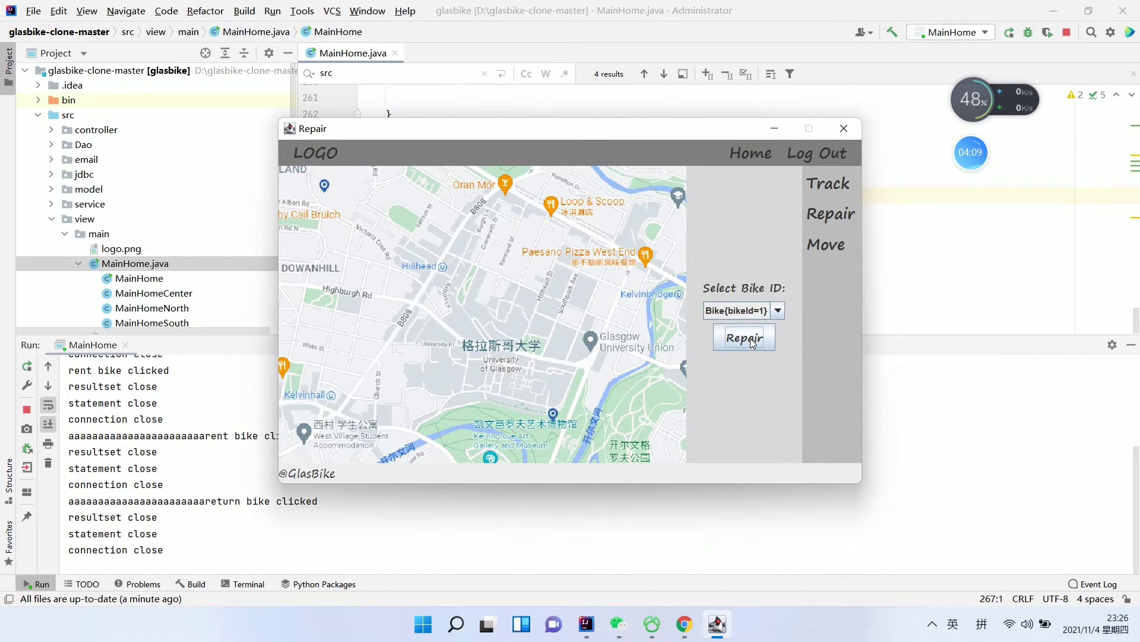
click(753, 343)
click(575, 325)
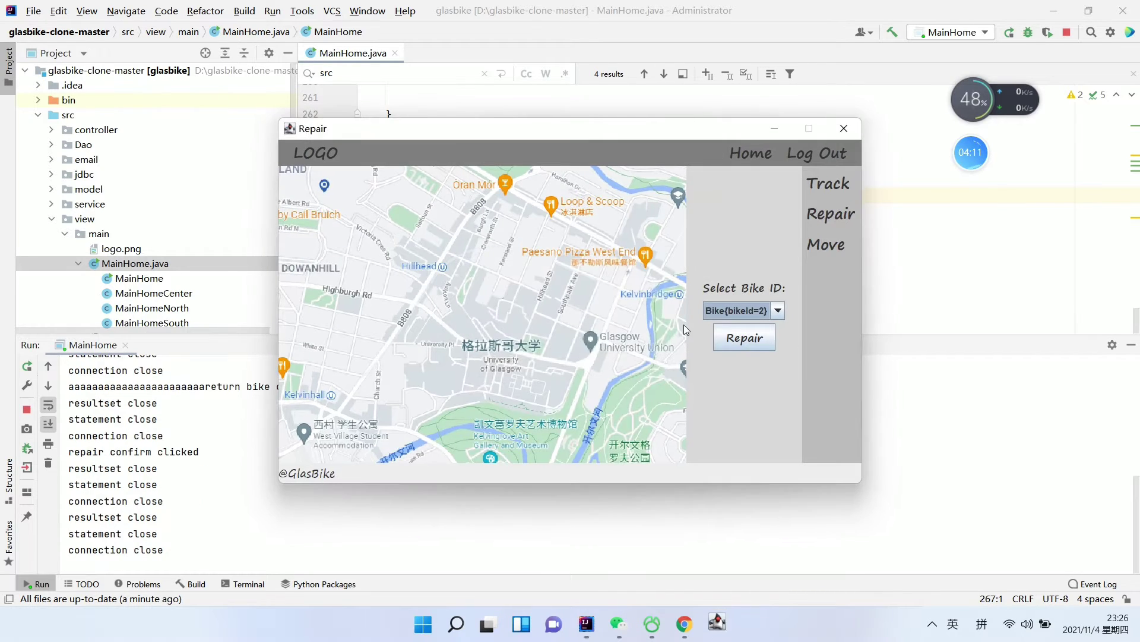
Repair the remaining bikeId=2 and dismiss the success message
click(769, 316)
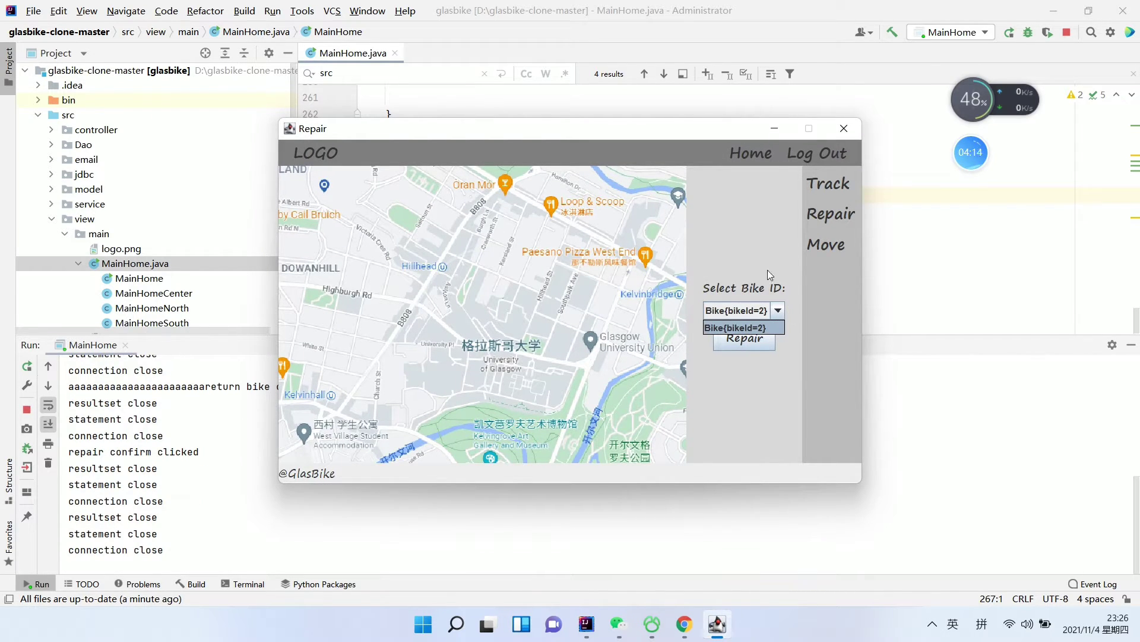
click(763, 327)
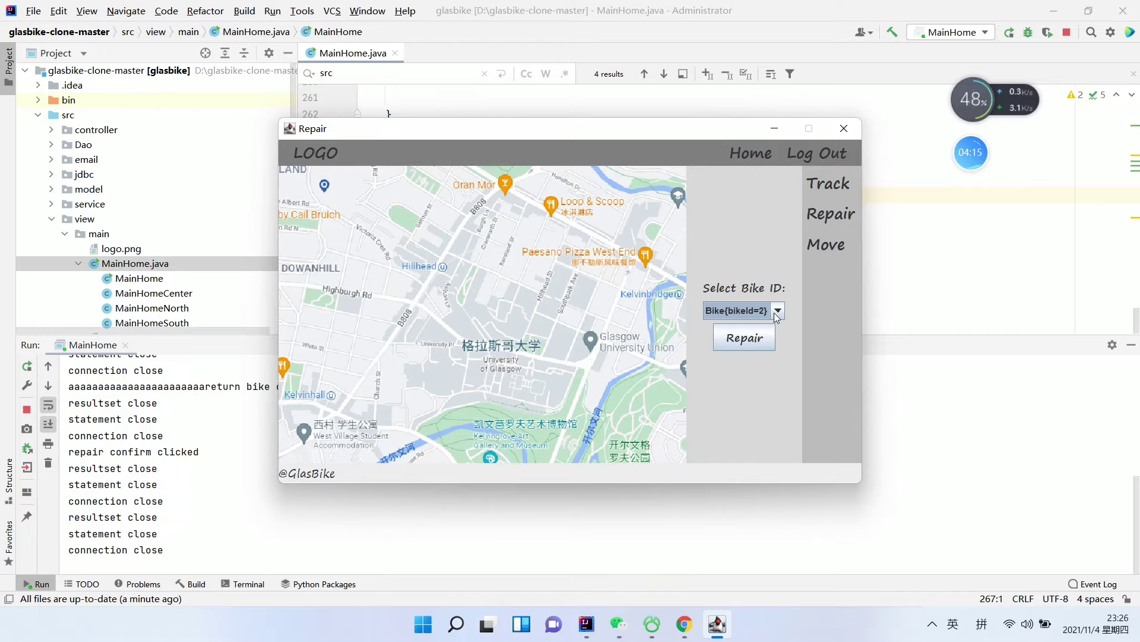
click(758, 338)
click(571, 326)
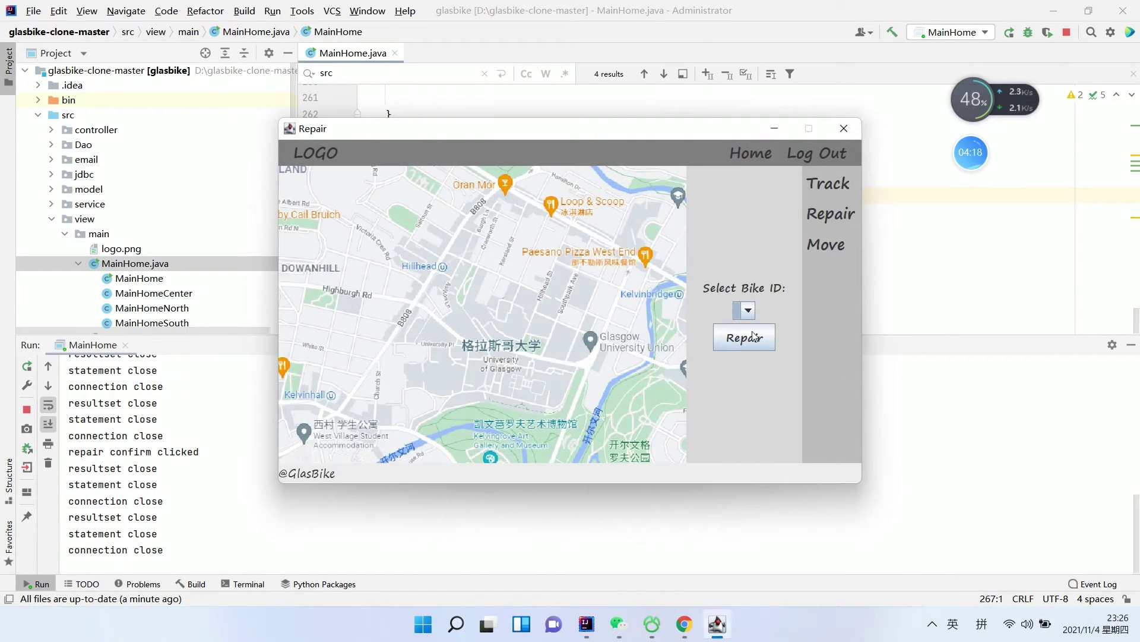
In the Move view, move Bike{bikeId=2} to Area 2 and acknowledge the success
click(828, 244)
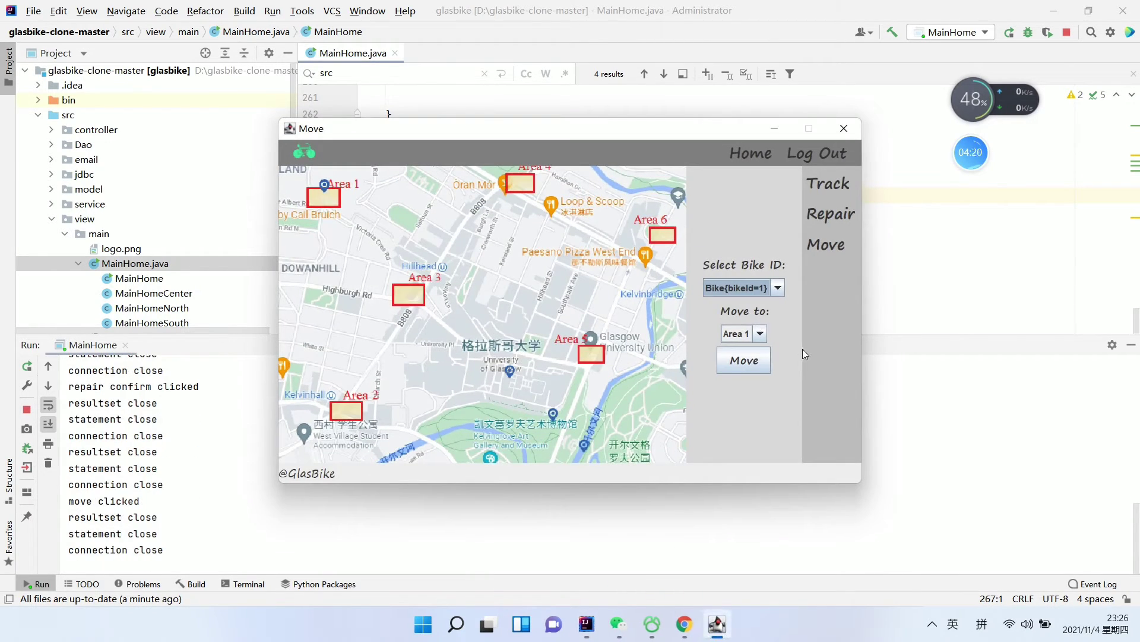
click(777, 289)
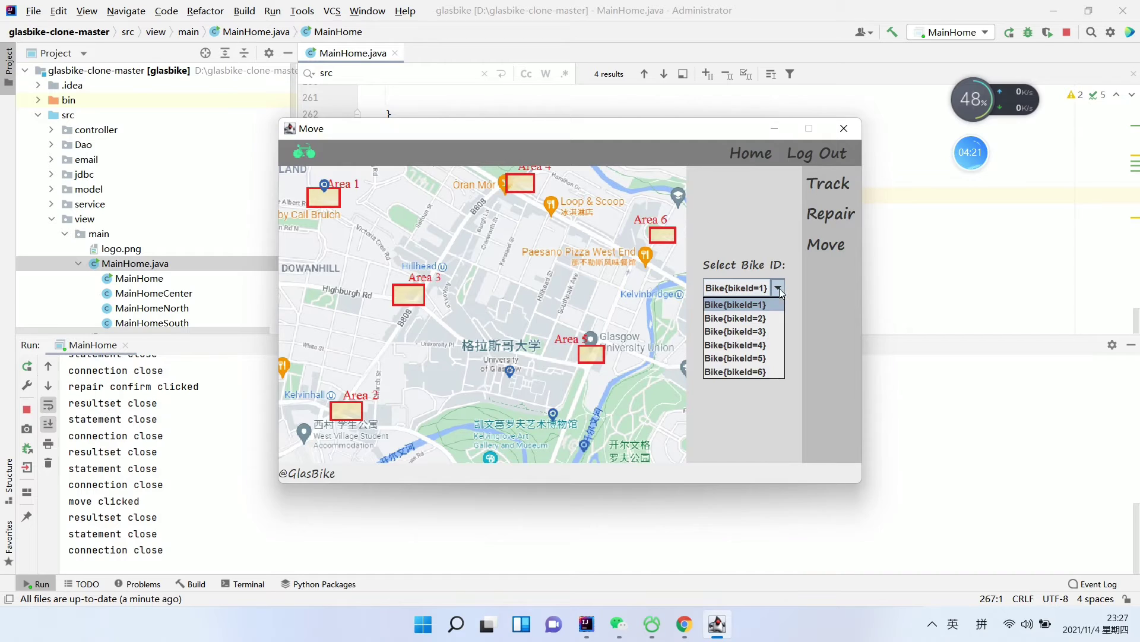
click(766, 318)
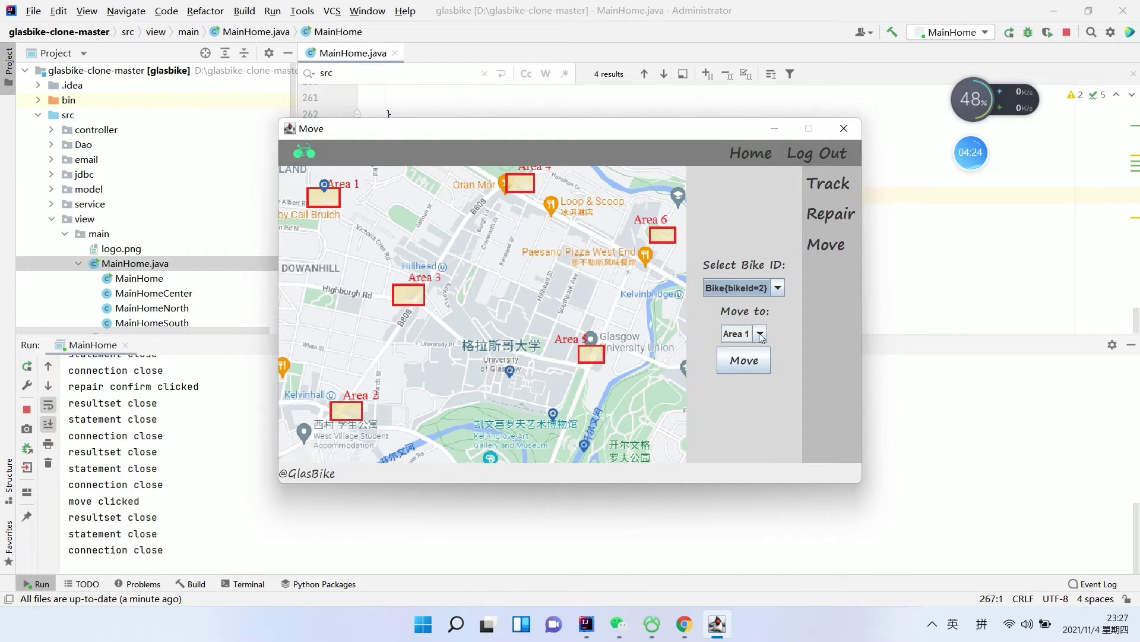
click(760, 333)
click(750, 359)
click(753, 369)
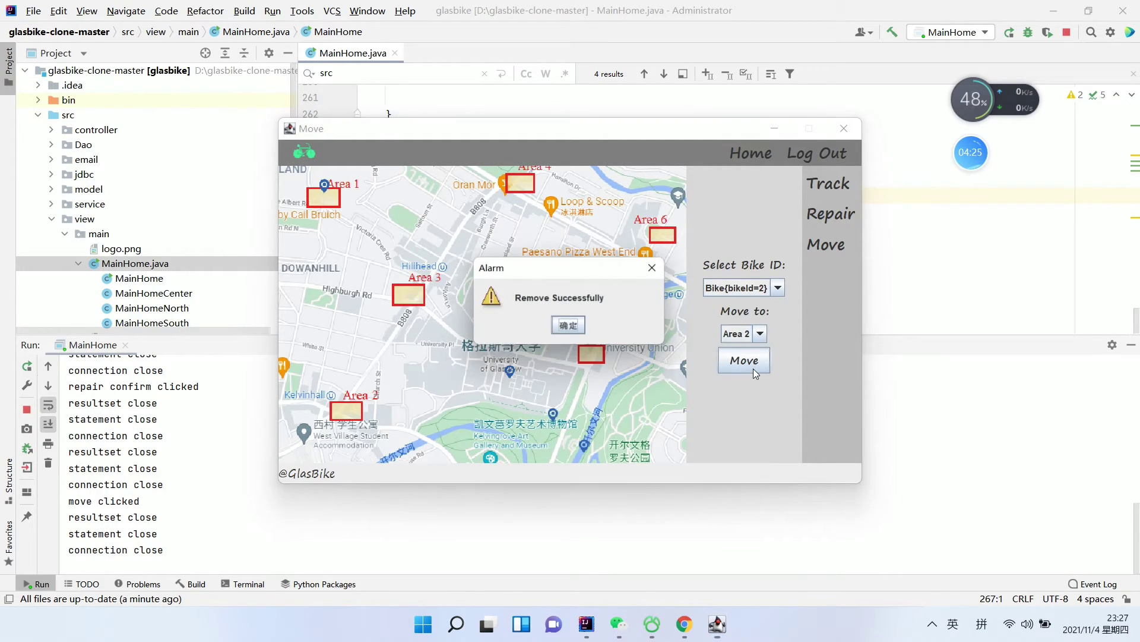
click(569, 327)
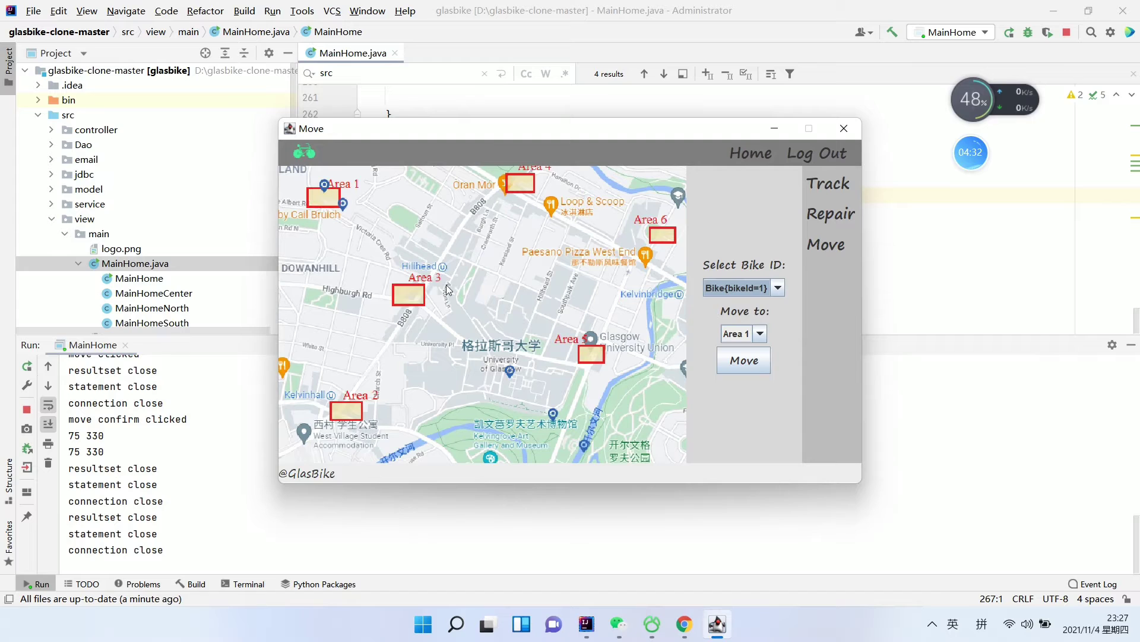
Repeat the move of bike 2 to Area 2 and dismiss the confirmation
click(770, 287)
click(765, 320)
click(761, 334)
click(739, 363)
click(744, 360)
key(Return)
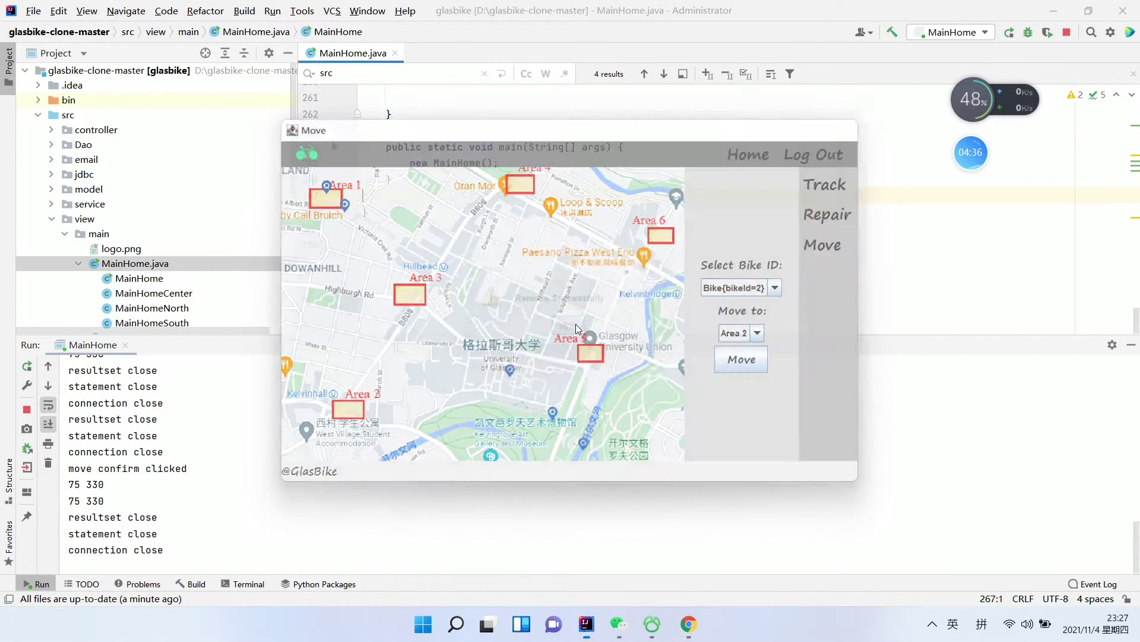
Move Bike{bikeId=5} to Area 1 and dismiss the success message
click(777, 288)
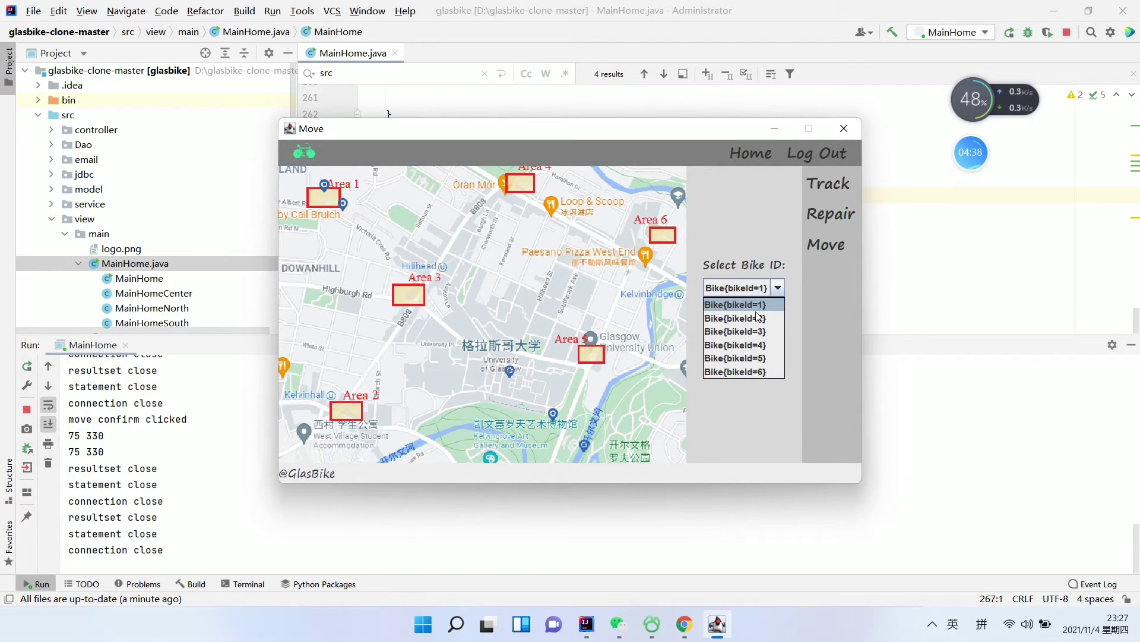
click(750, 357)
click(760, 333)
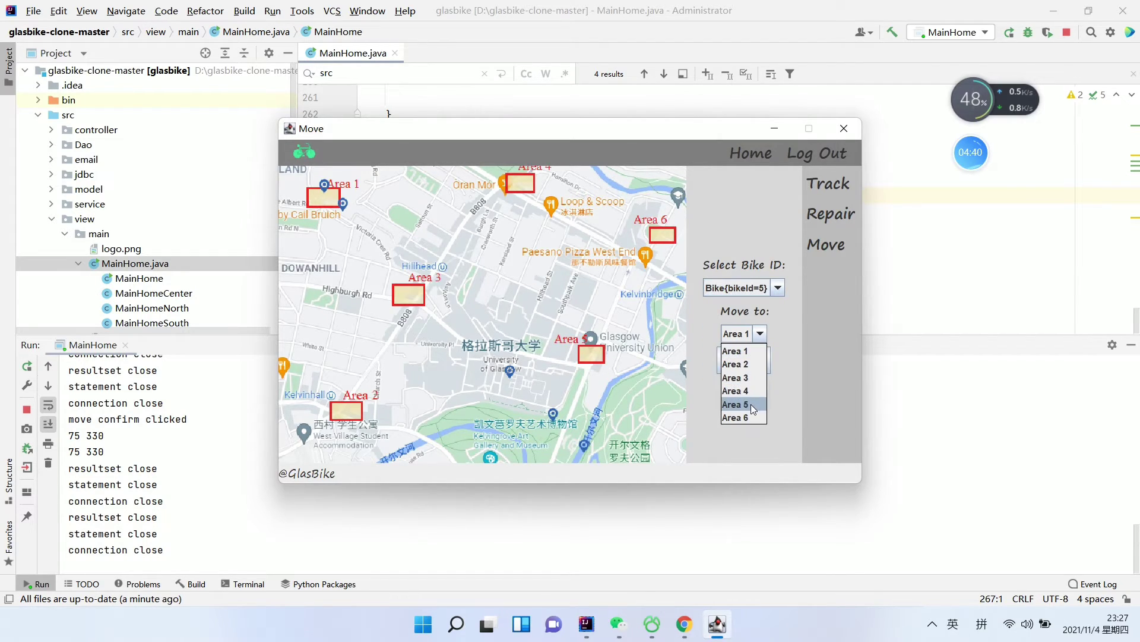
click(735, 350)
click(744, 360)
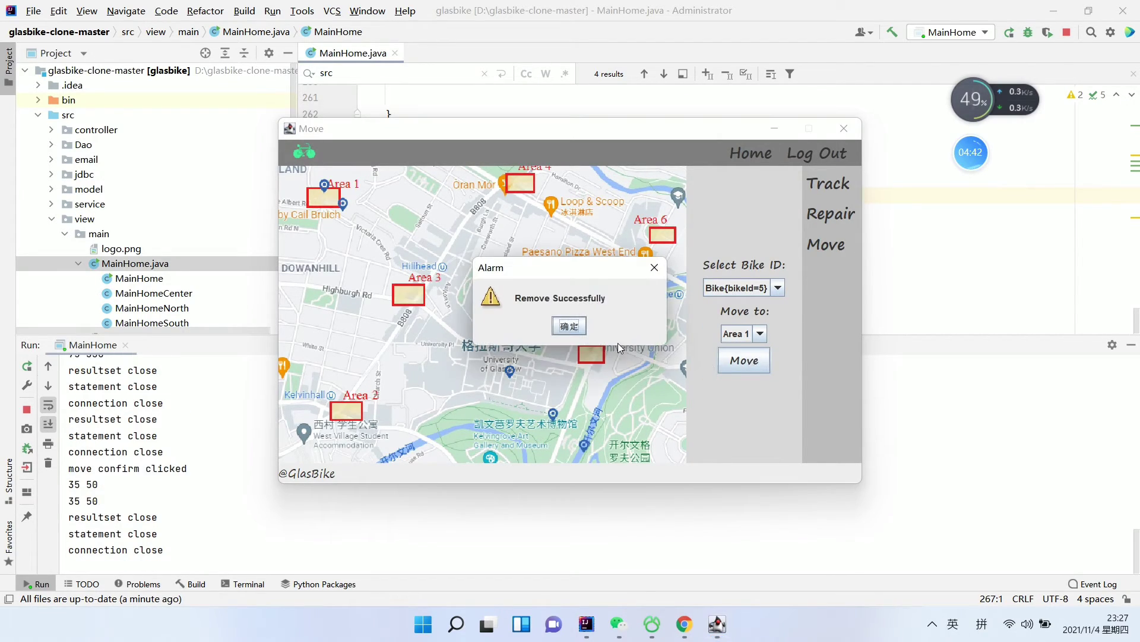
key(Return)
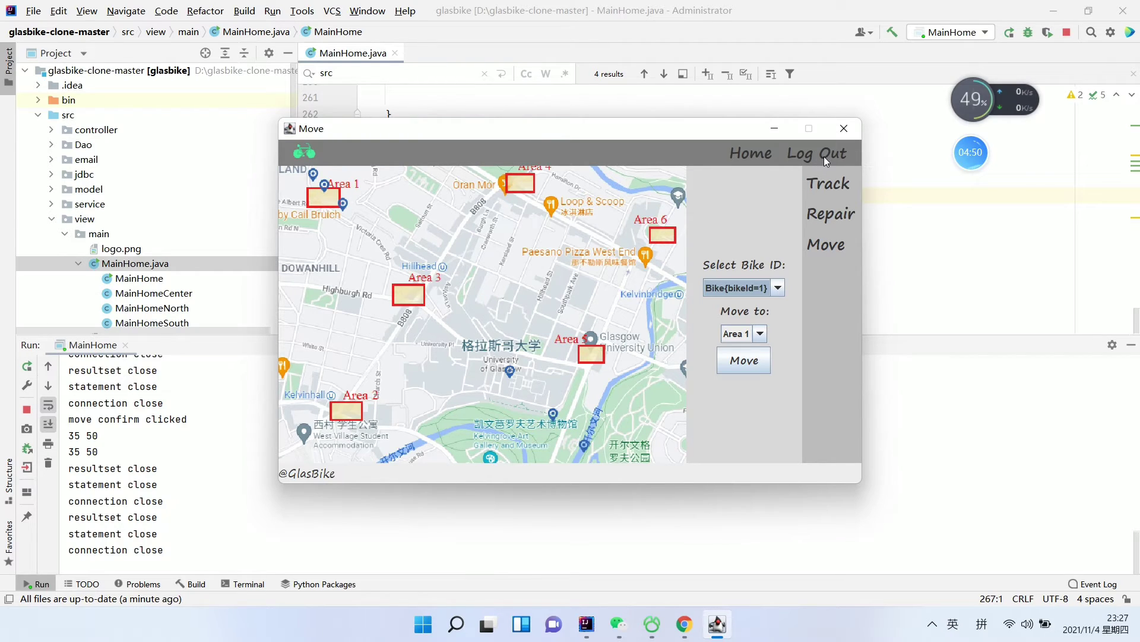
Log the operator out, close the window, and rerun MainHome.main()
click(753, 153)
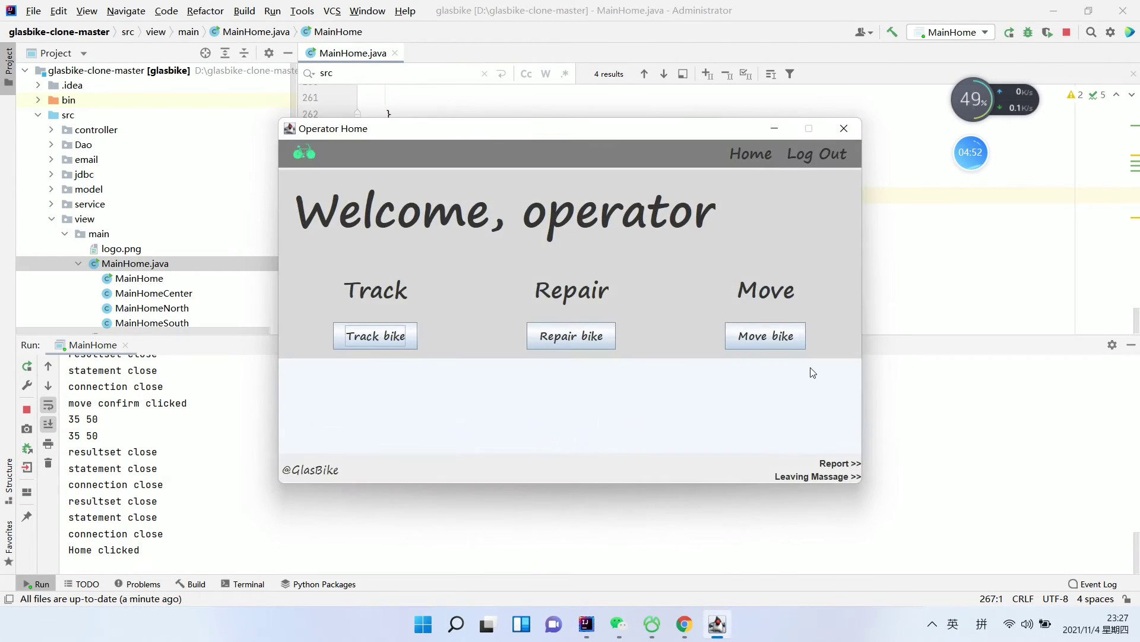
click(832, 155)
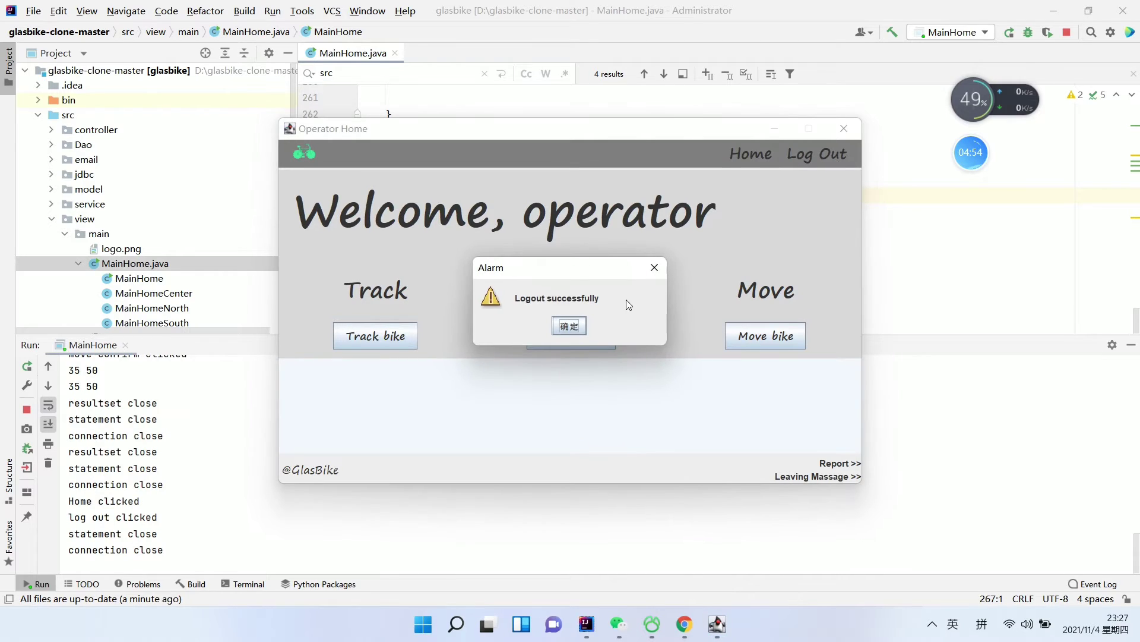
click(574, 326)
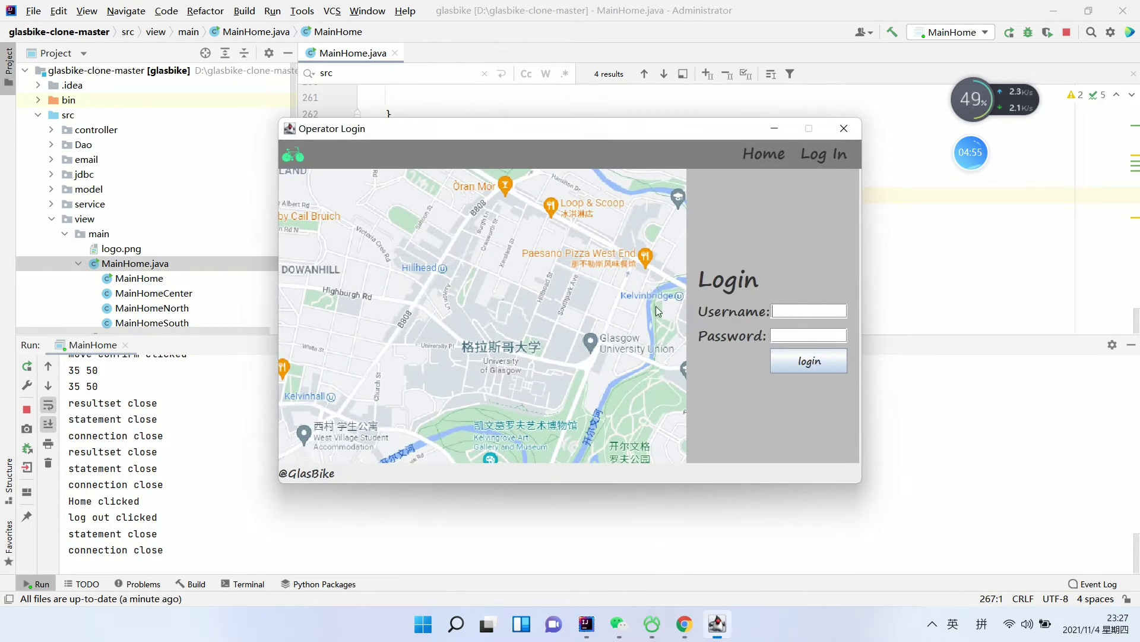
click(839, 132)
click(334, 147)
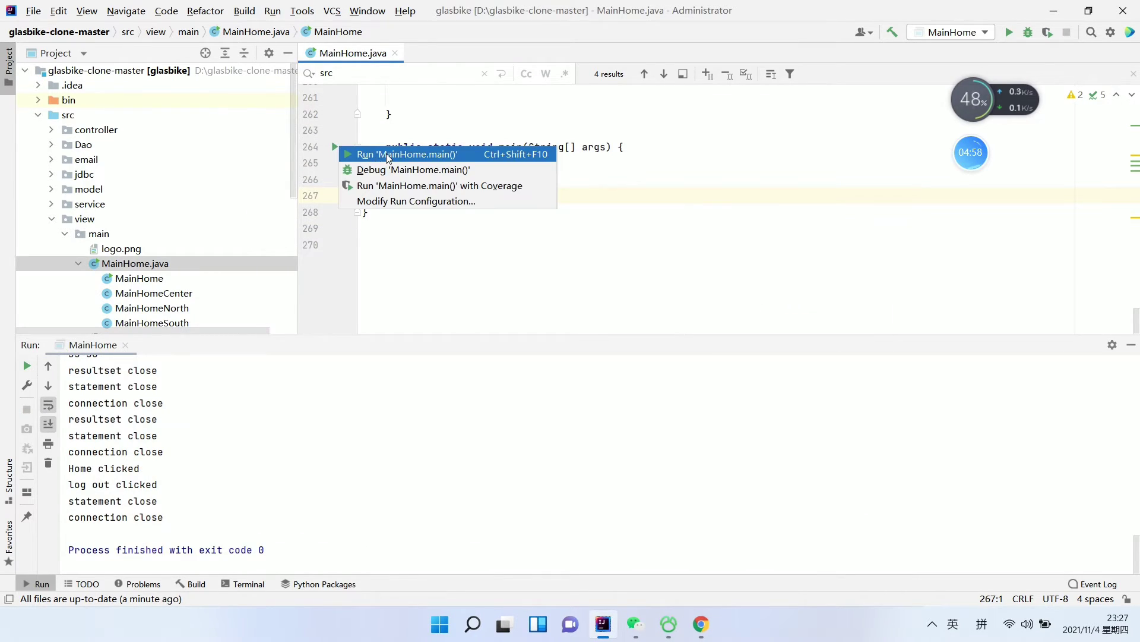
click(386, 155)
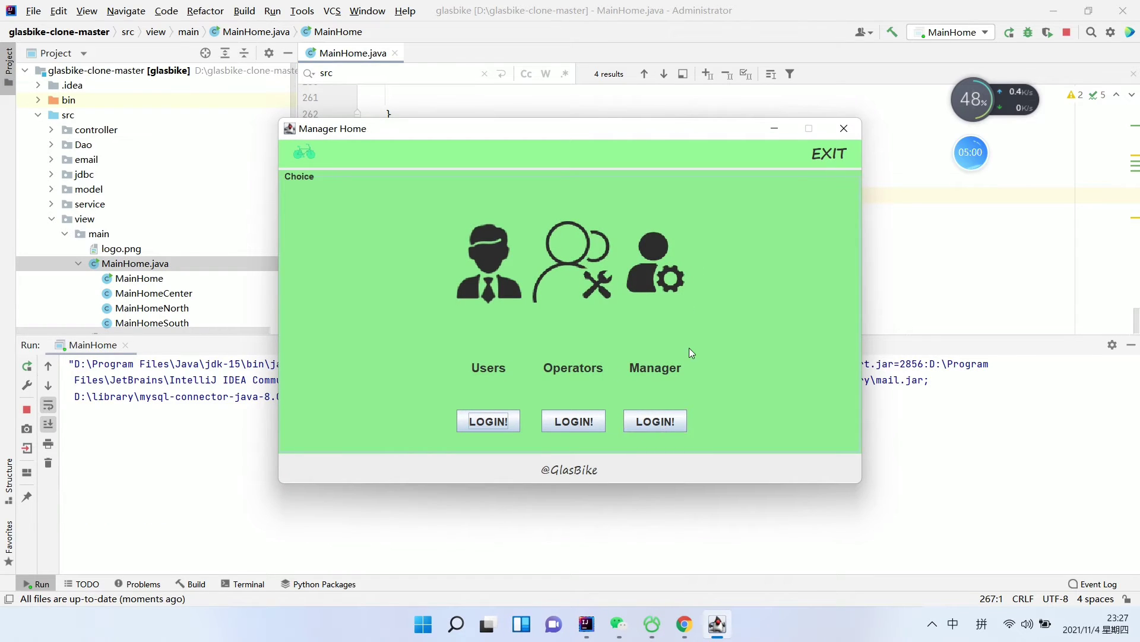
Log in through Manager LOGIN! with the manager ID and acknowledge the success message
click(662, 423)
text(qqq)
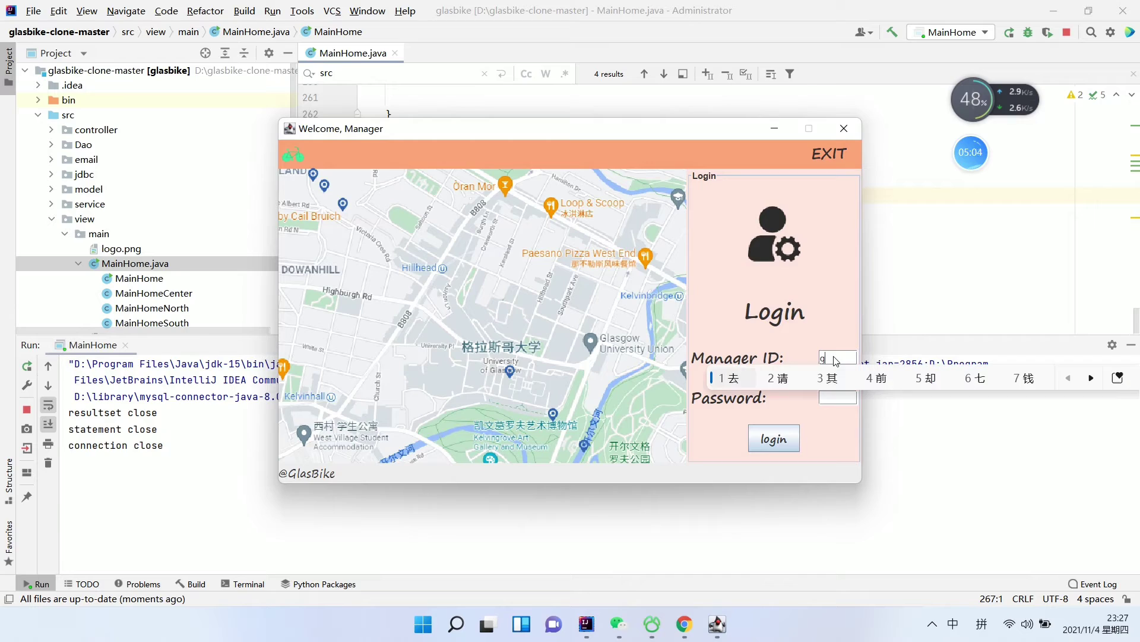
key(Return)
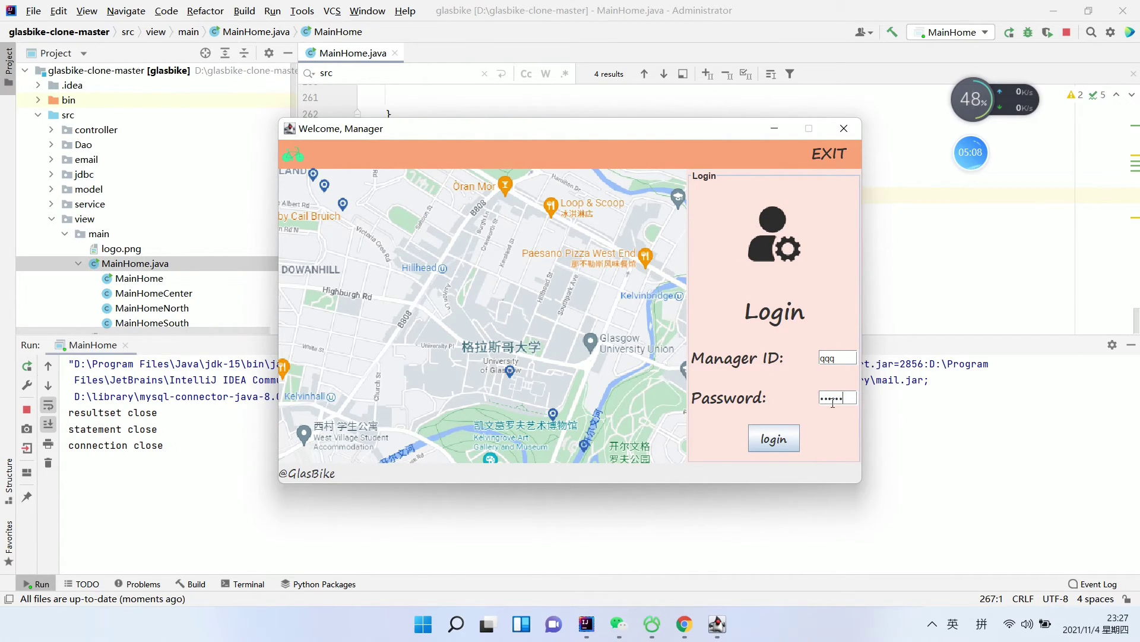
click(775, 438)
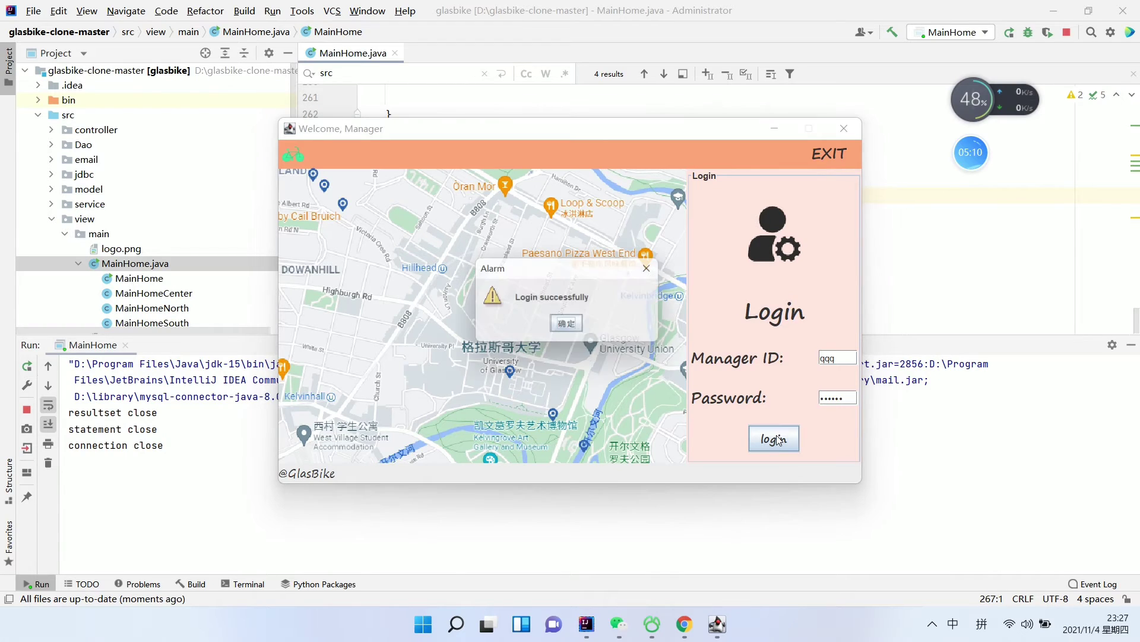
click(571, 326)
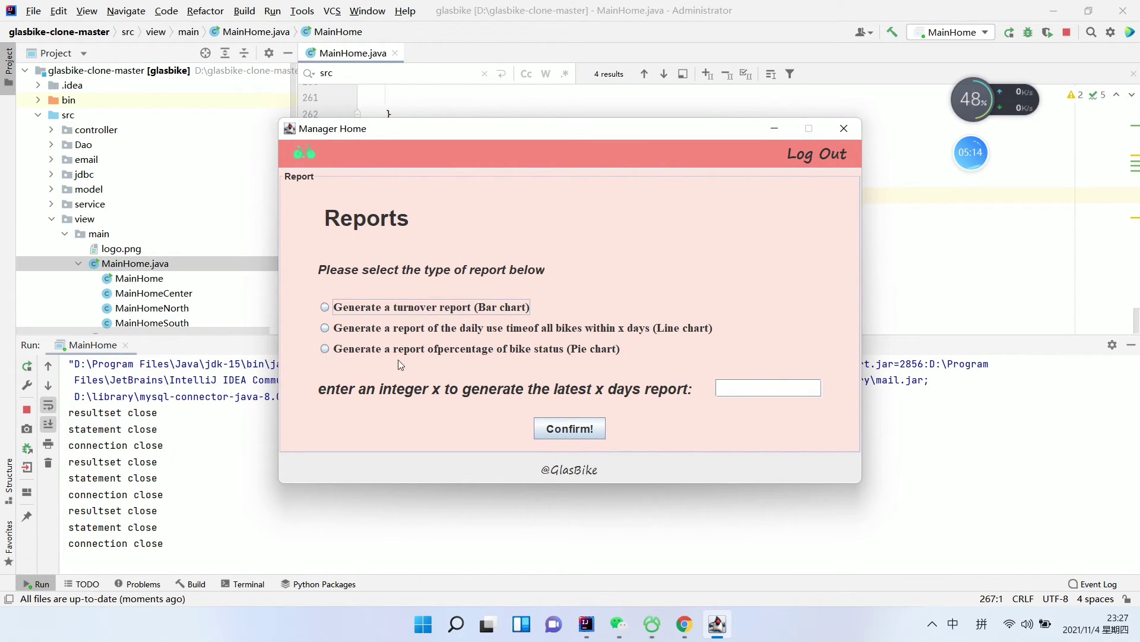
Generate the 40-day turnover bar chart, then close the report
click(325, 307)
click(583, 435)
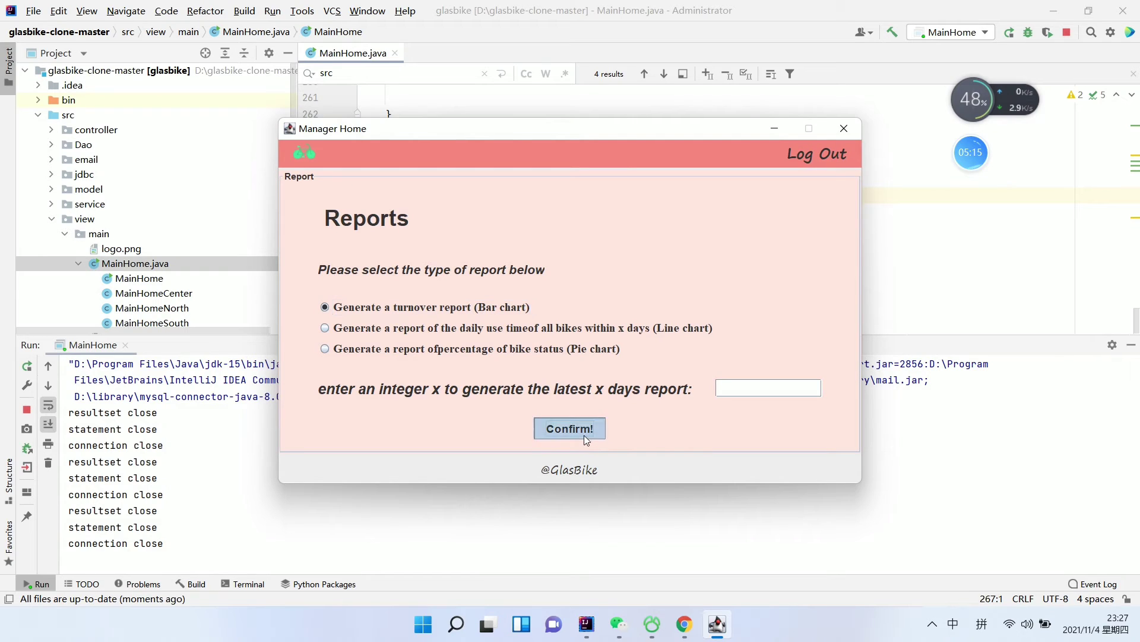
click(569, 326)
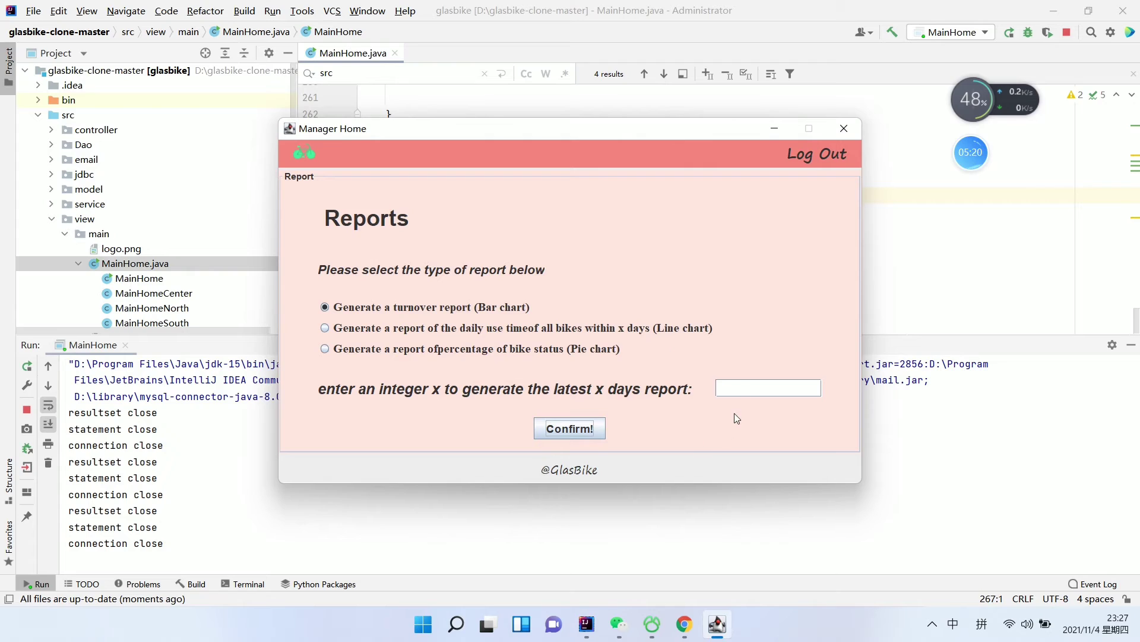
click(743, 390)
text(40)
click(573, 428)
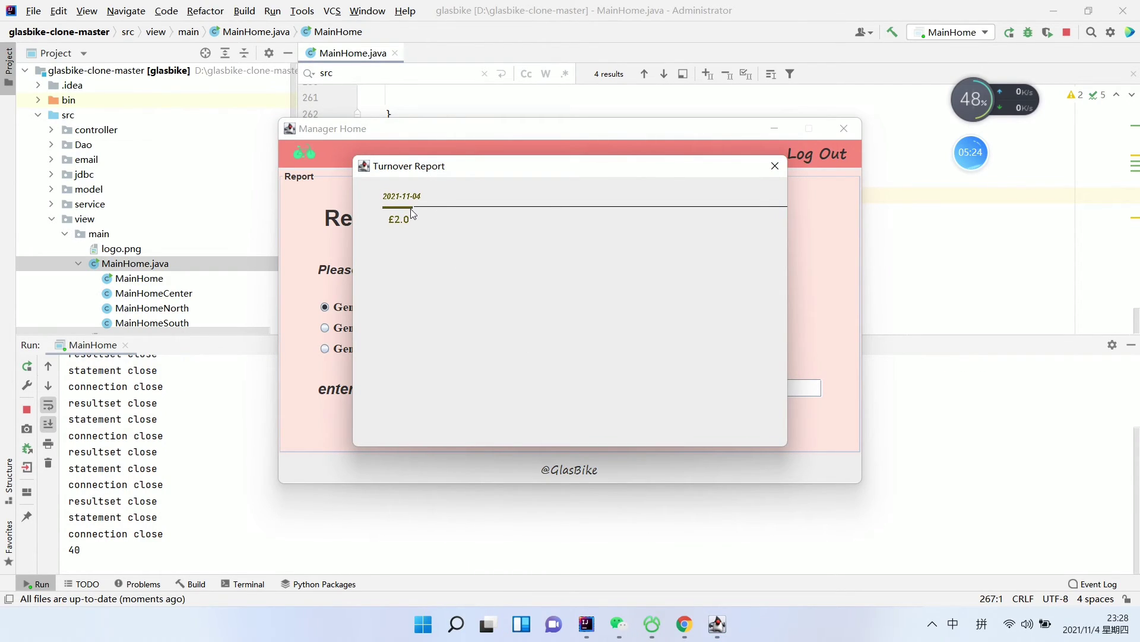
click(775, 166)
Request the daily use time line chart without entering a number
click(743, 387)
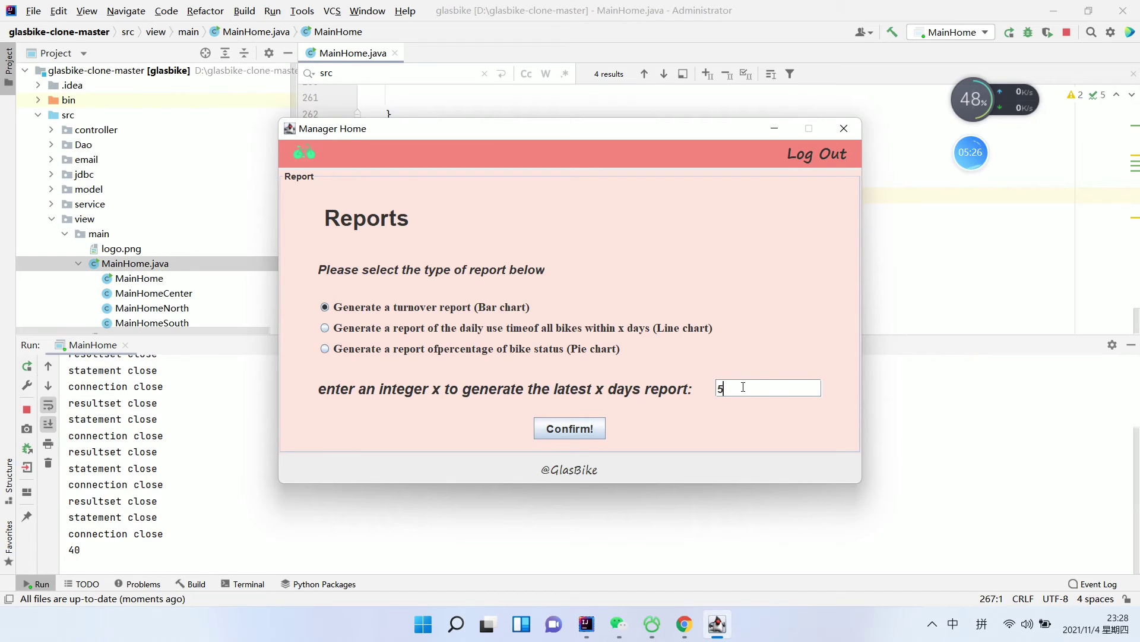
click(358, 331)
click(569, 428)
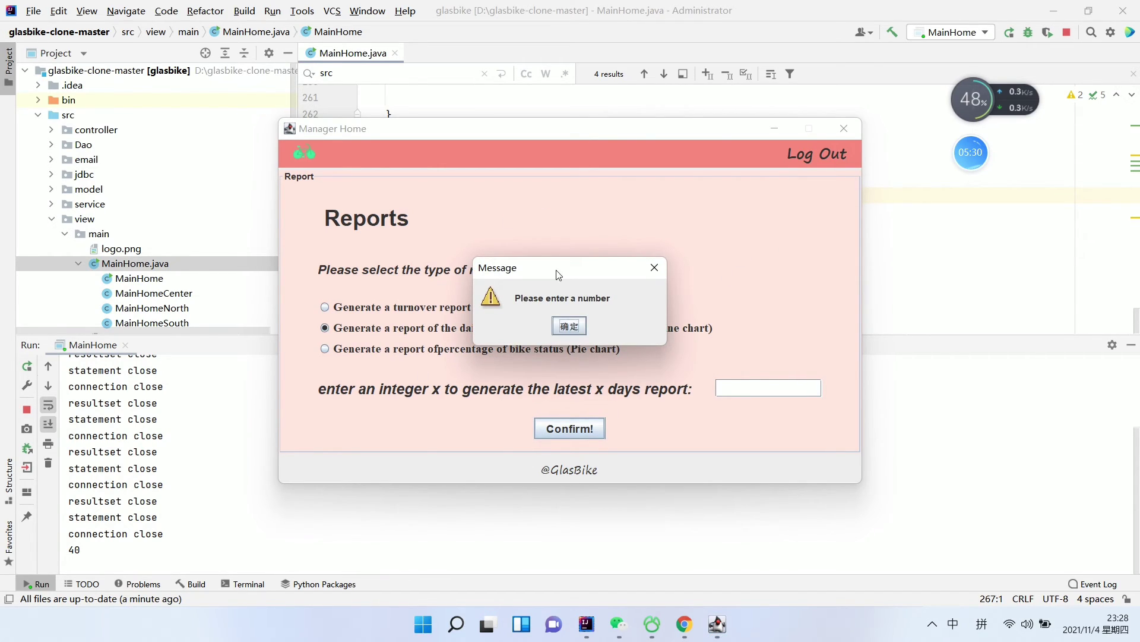
Generate the 5-day daily use time line chart, then close it
click(572, 327)
click(759, 389)
text(5)
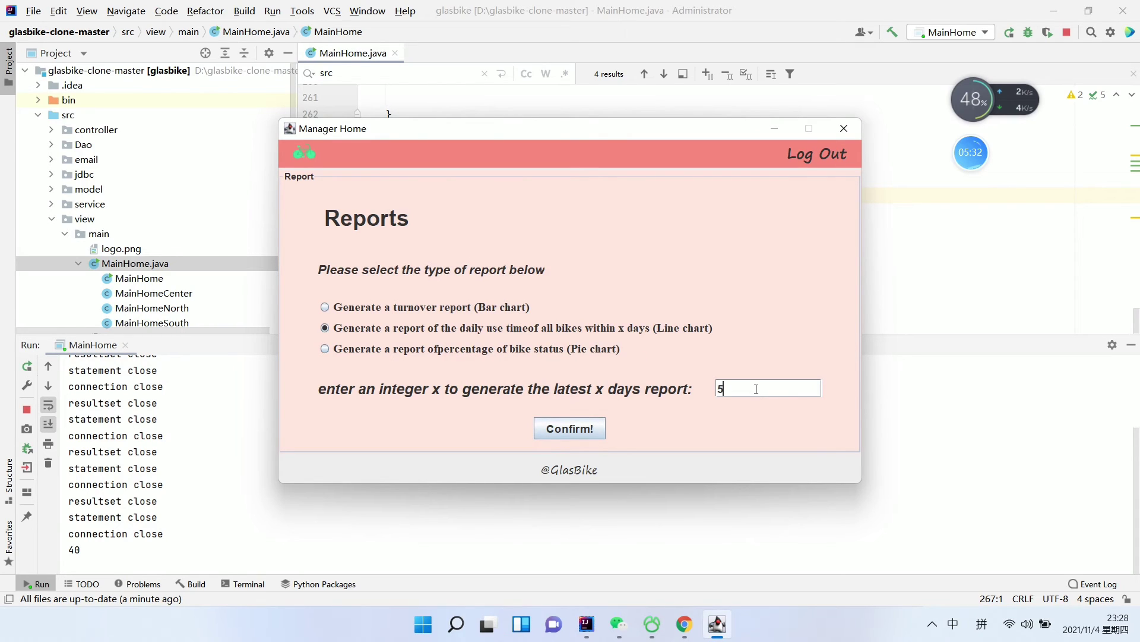
click(562, 430)
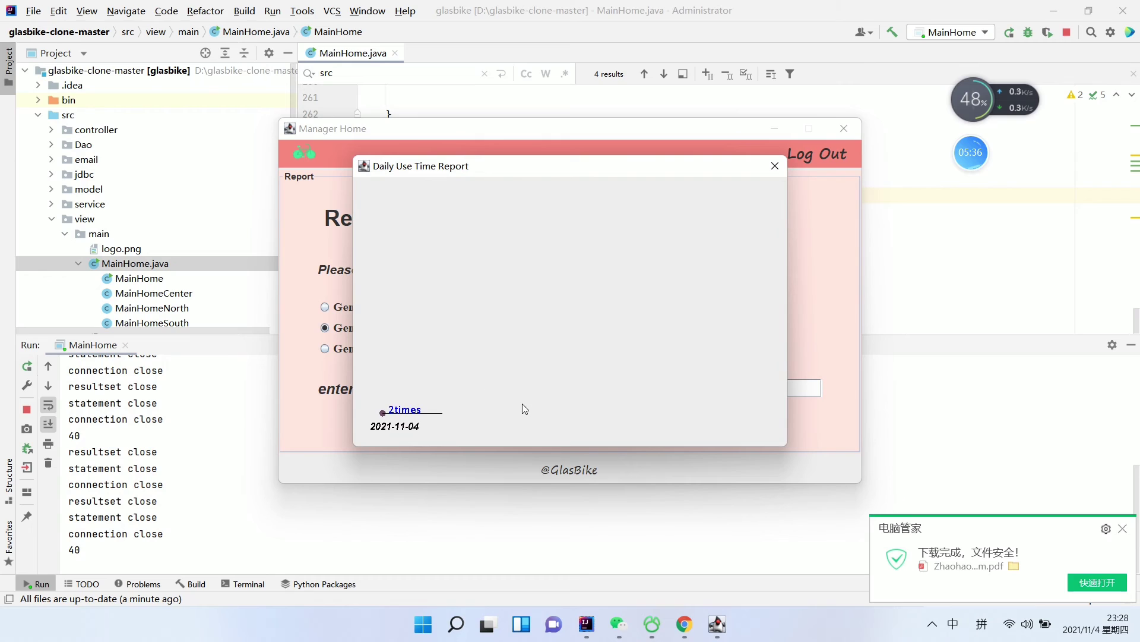
click(774, 167)
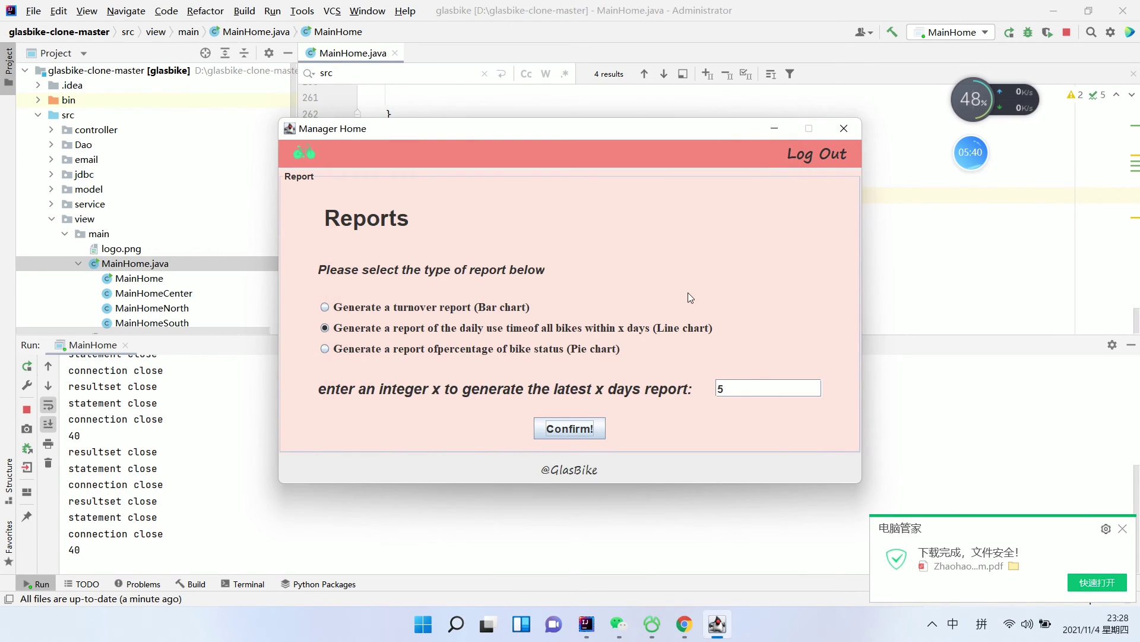
Clear the day count, show the bike status pie chart (Good 6, Bad 0), and close it
click(743, 387)
key(BackSpace)
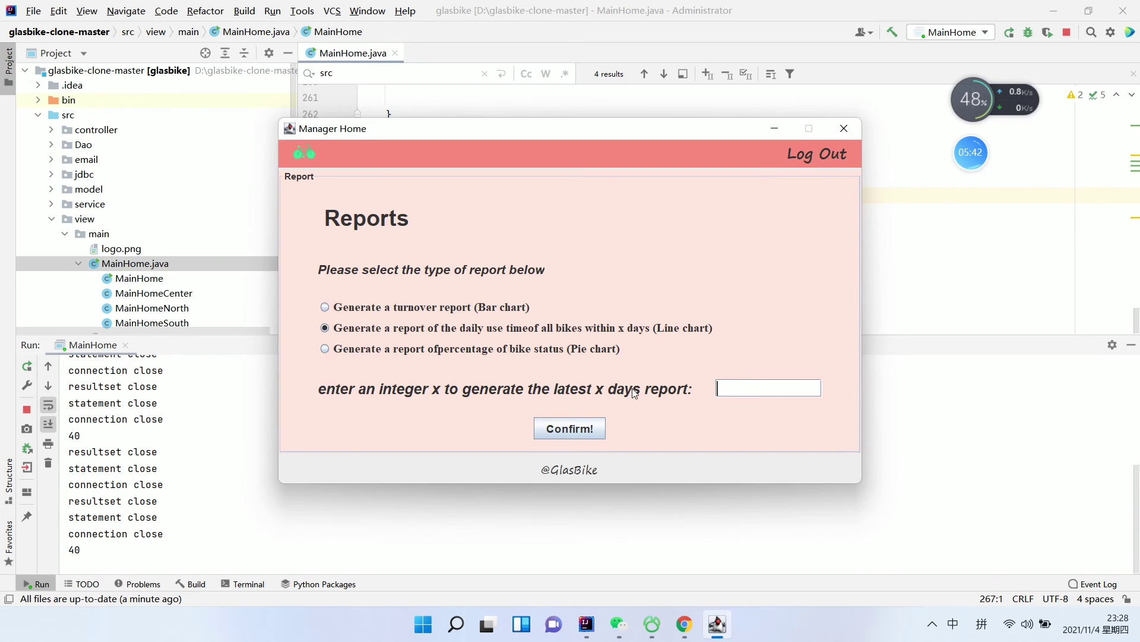
click(410, 349)
click(569, 429)
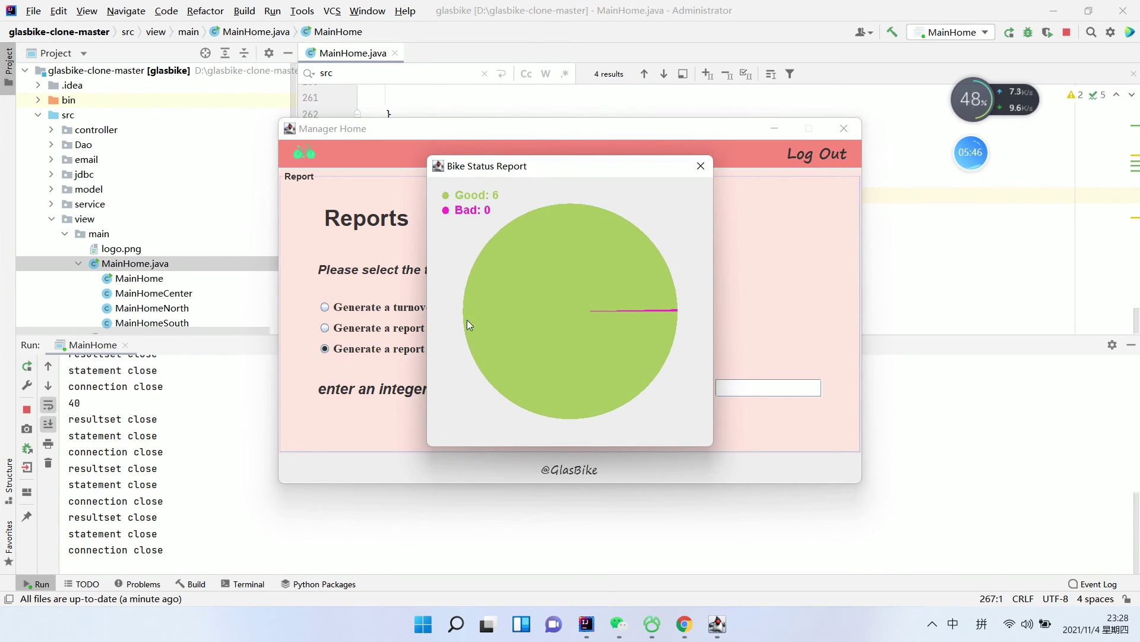
click(700, 167)
Log the manager out and close the GlasBike window
click(816, 158)
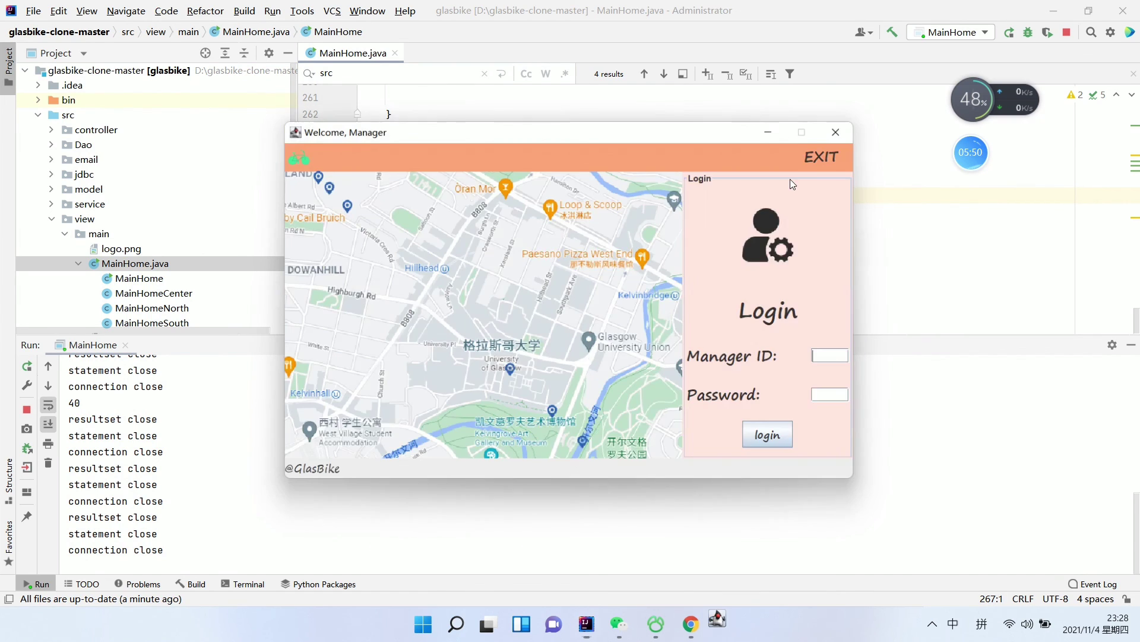
click(843, 129)
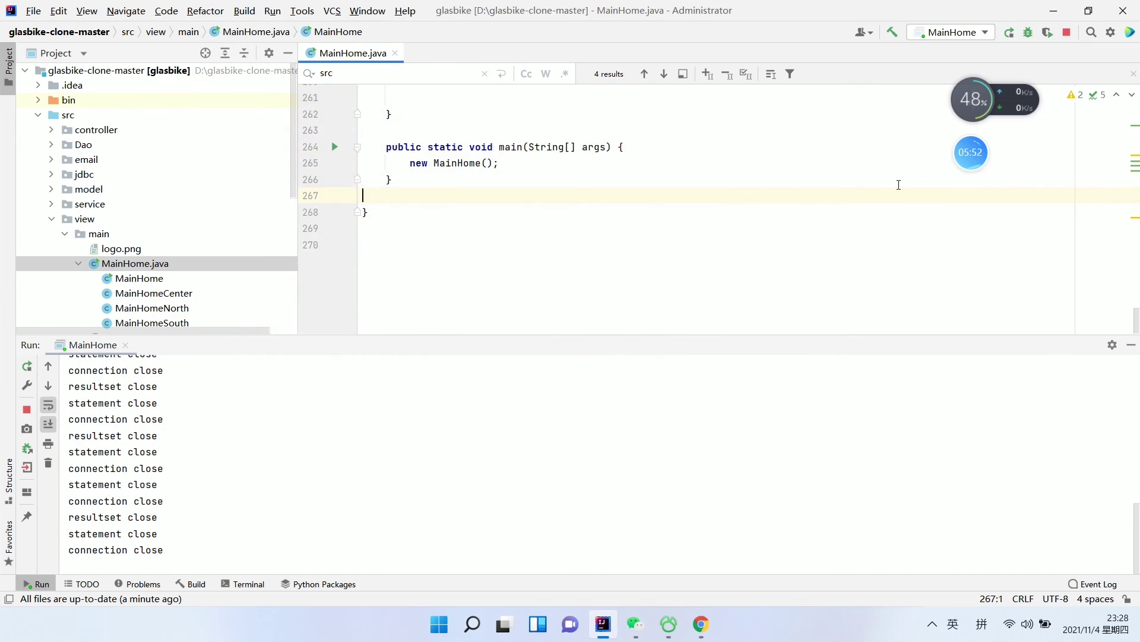
click(972, 155)
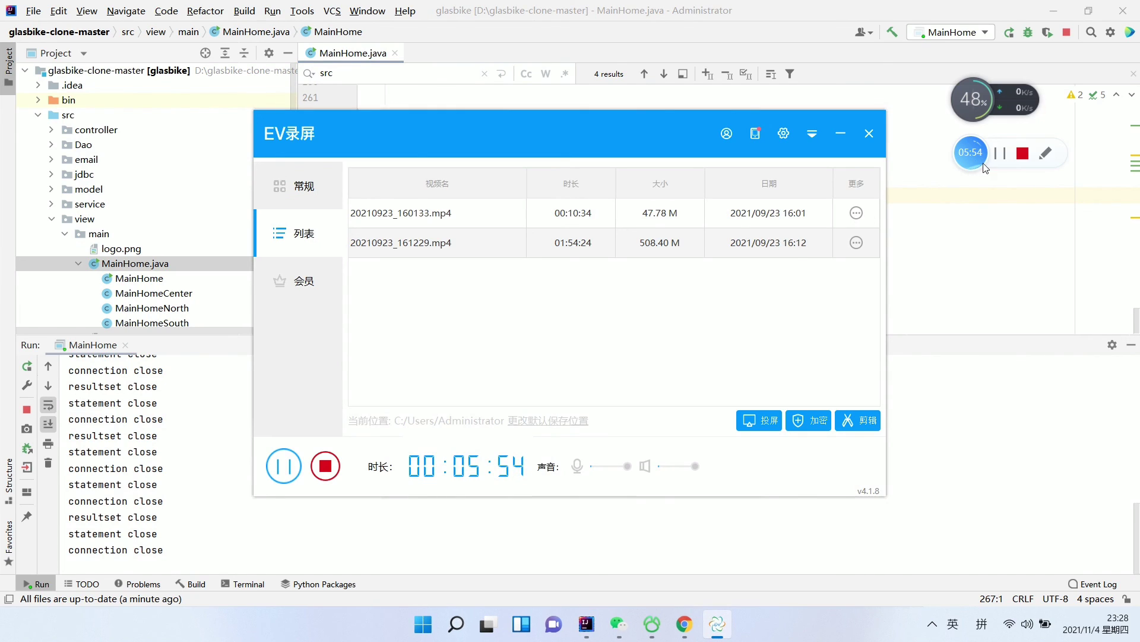